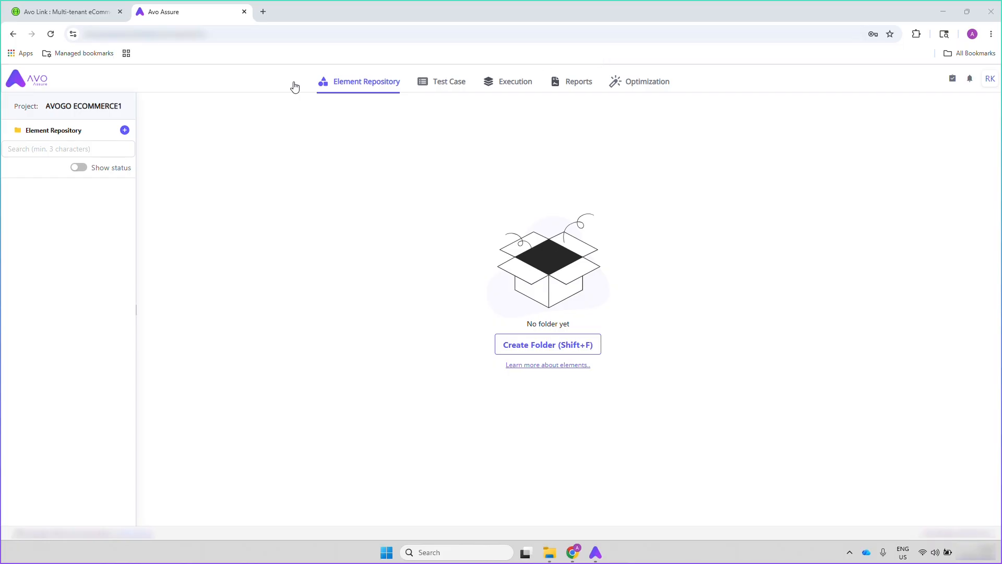
# Step: Create a main folder named Manage Address in the Element Repository
pyautogui.click(125, 131)
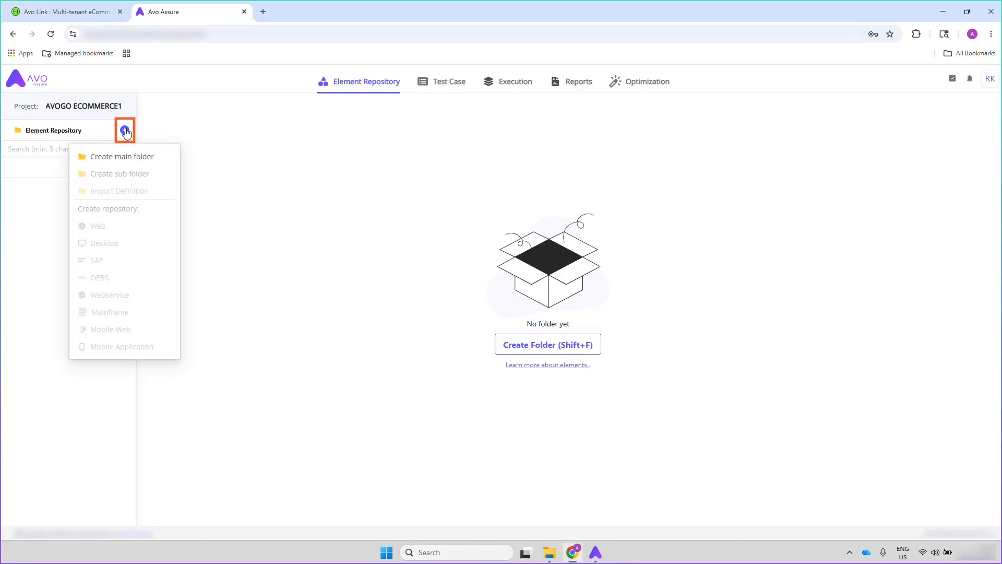
pyautogui.click(128, 156)
pyautogui.write('Ma')
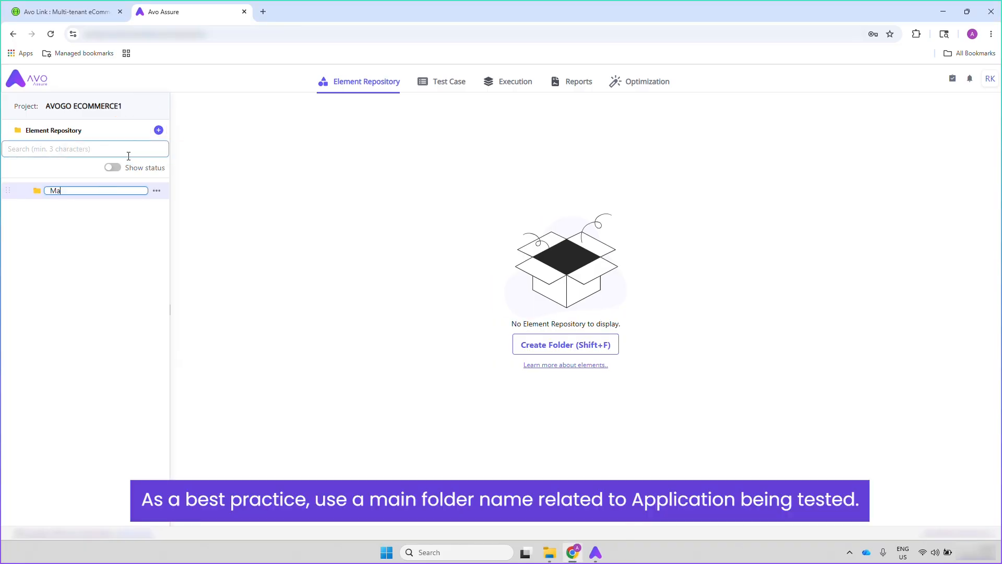
pyautogui.write('nage Address')
pyautogui.press('Return')
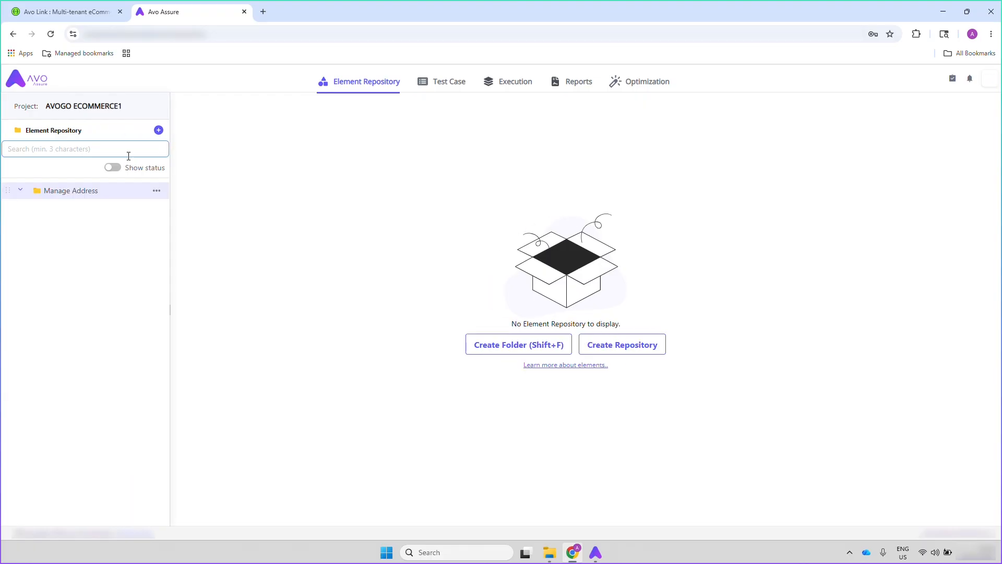
# Step: Create a Webservice repository named Add Address inside the Manage Address folder
pyautogui.click(157, 196)
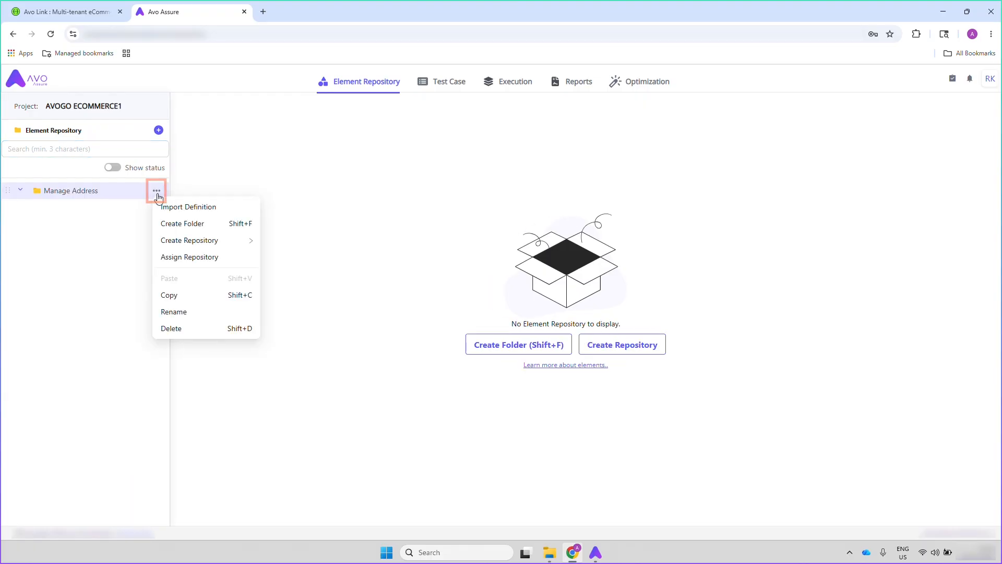
pyautogui.moveTo(182, 243)
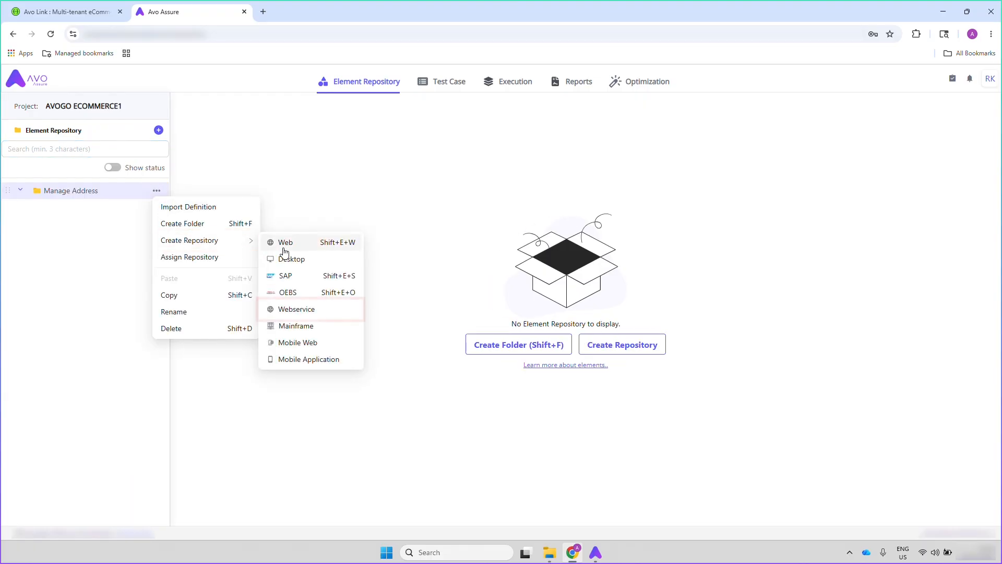
pyautogui.click(292, 310)
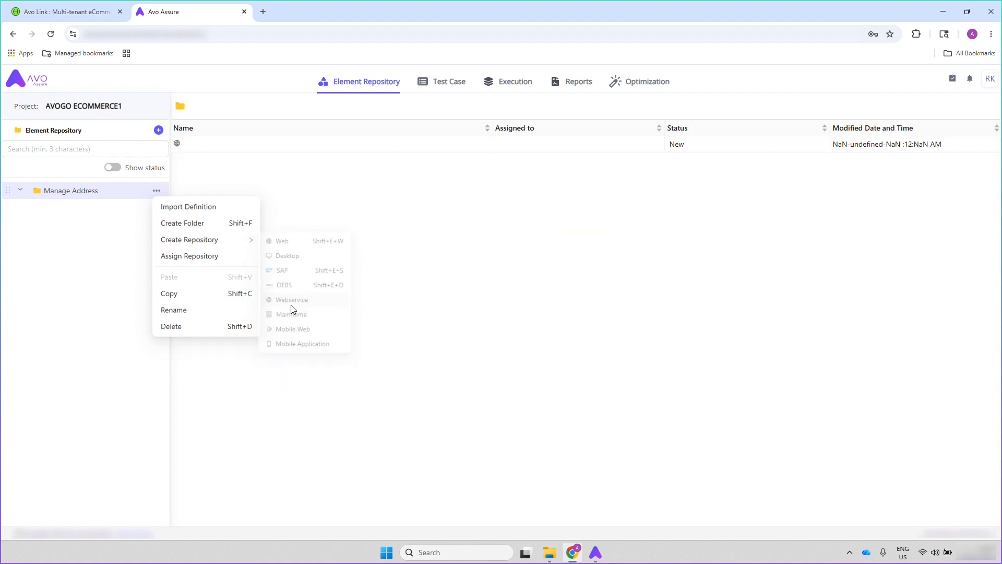
pyautogui.press('BackSpace')
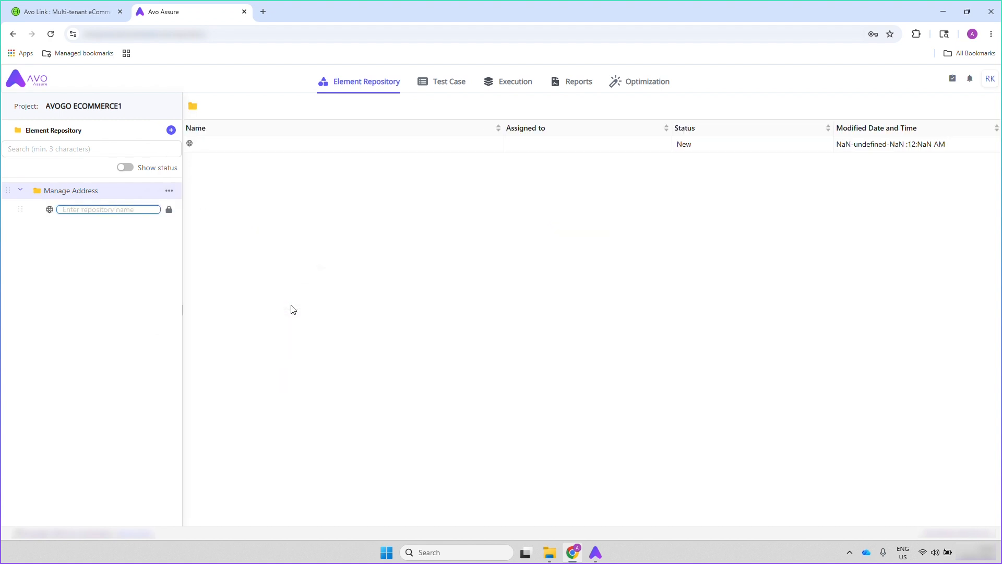
pyautogui.write('Add Address')
pyautogui.press('Return')
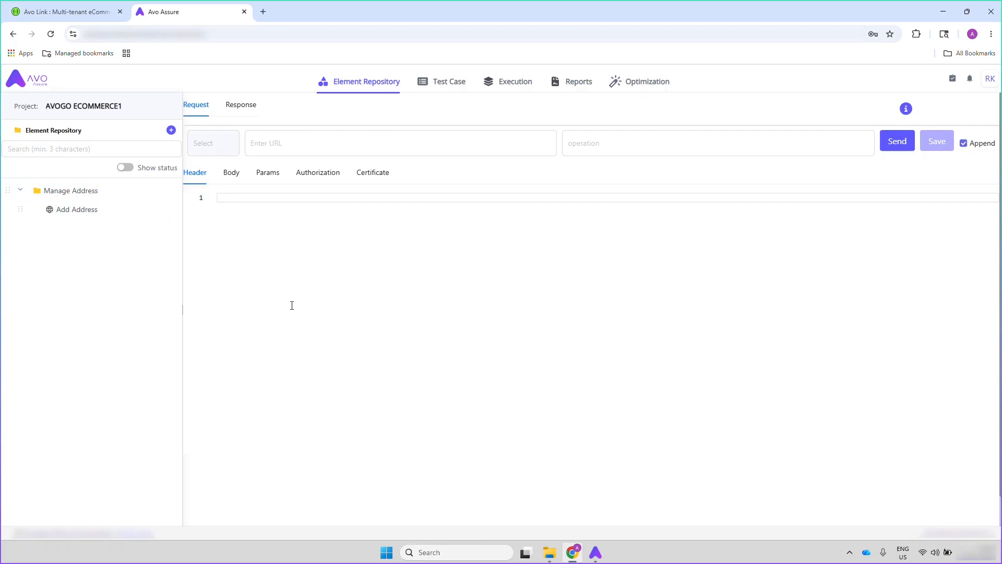
# Step: Switch to the Avo Link API documentation and expand the POST /api/addresses/ endpoint
pyautogui.click(87, 14)
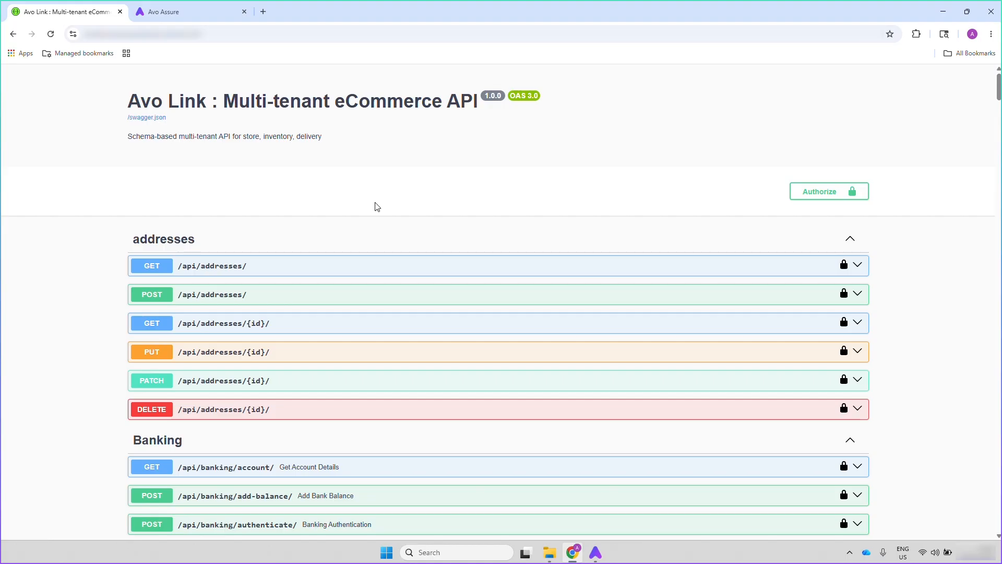
pyautogui.scroll(-1, 377, 206)
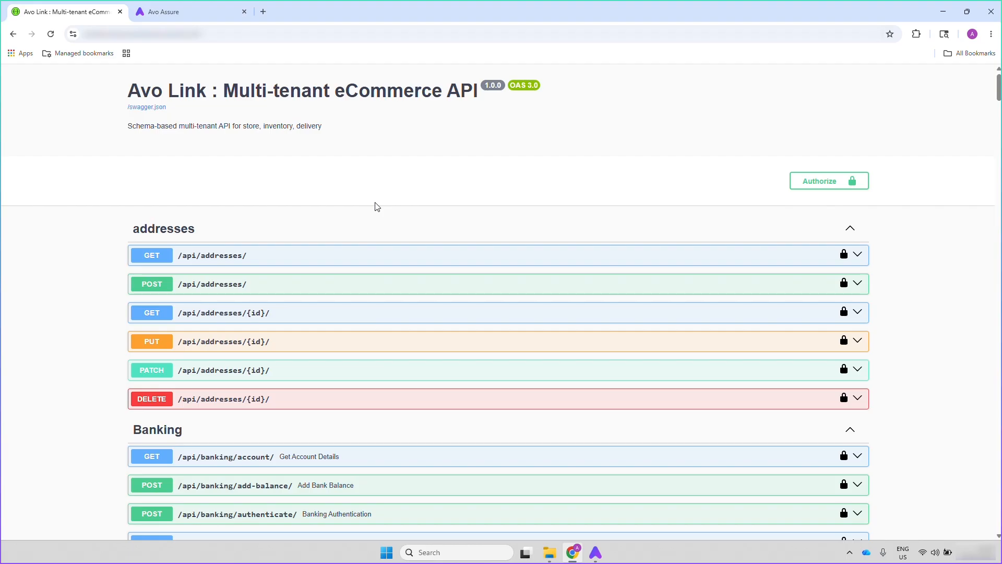
pyautogui.scroll(-1, 377, 206)
pyautogui.click(802, 260)
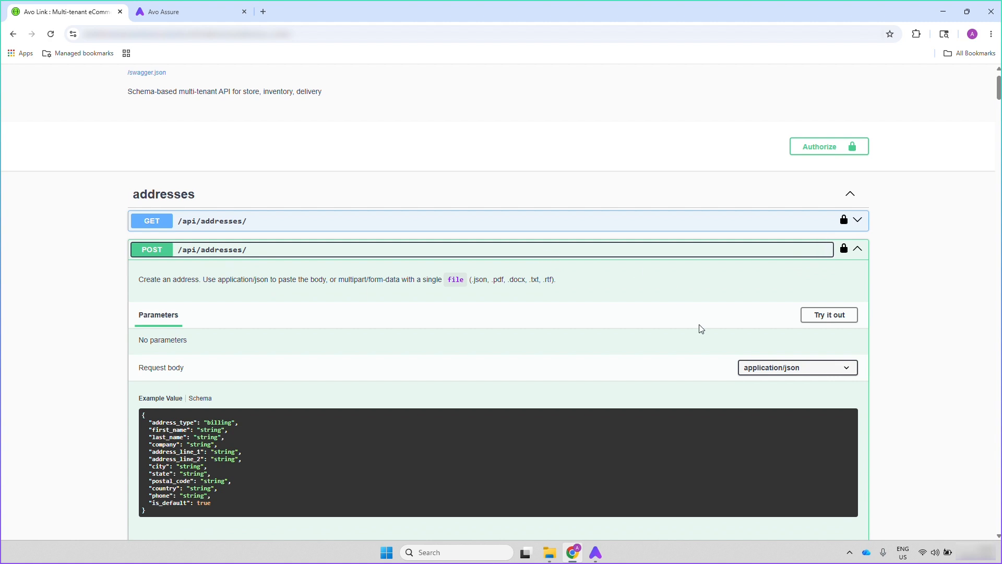
# Step: Set the endpoint's request body to multipart/form-data and enable trying it out to examine the file upload parameter and responses
pyautogui.scroll(-1, 701, 329)
pyautogui.scroll(-2, 701, 329)
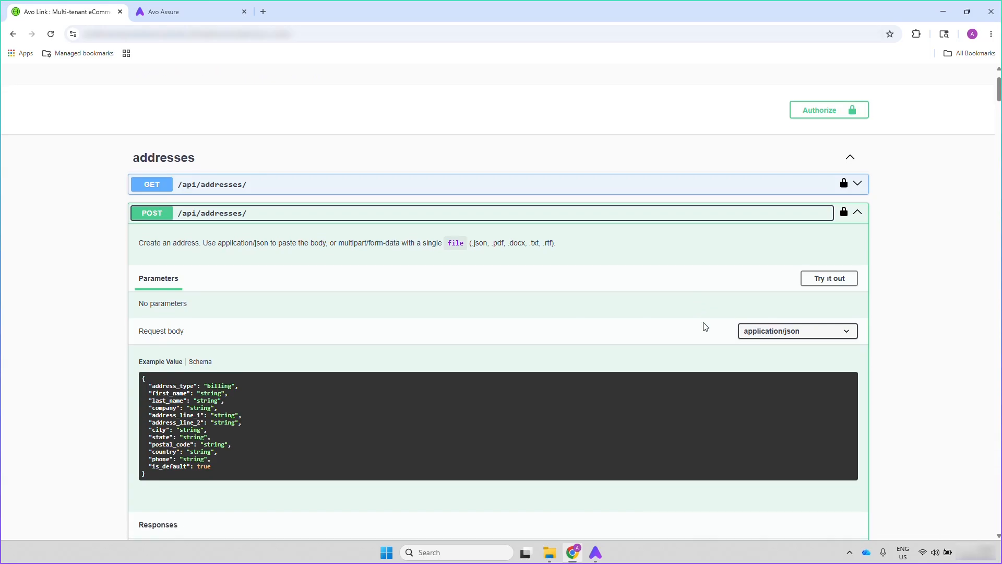
pyautogui.click(823, 335)
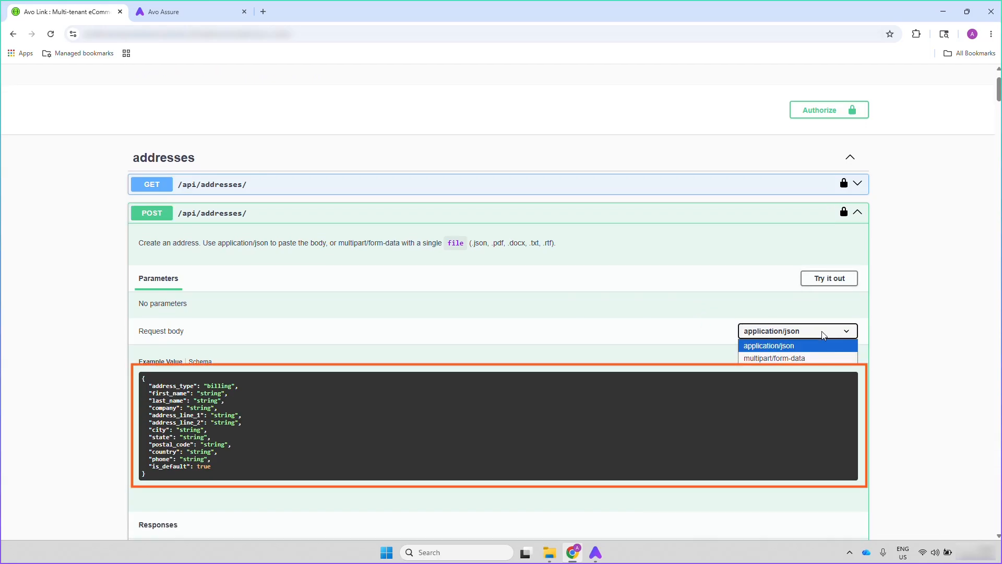
pyautogui.click(797, 358)
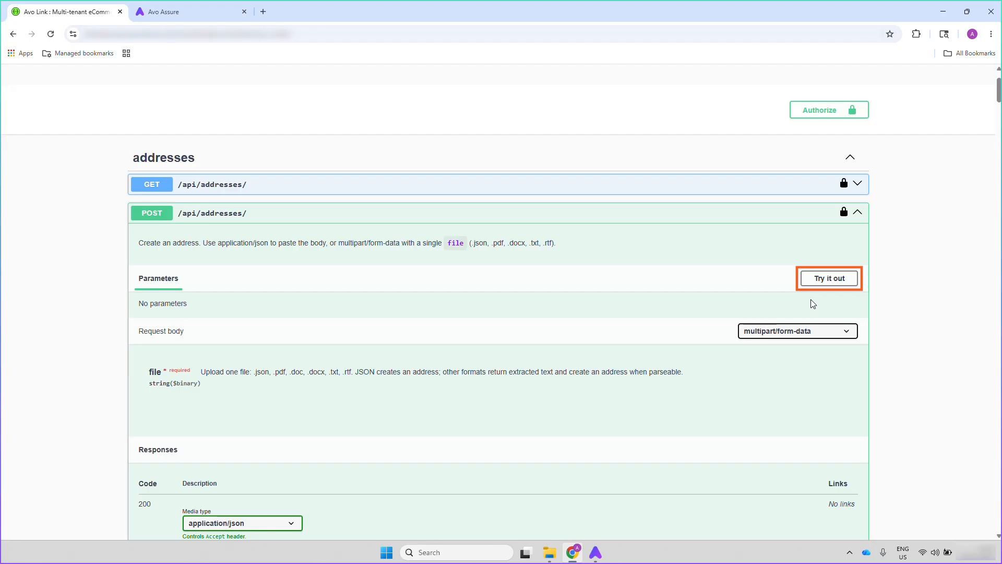
pyautogui.click(823, 285)
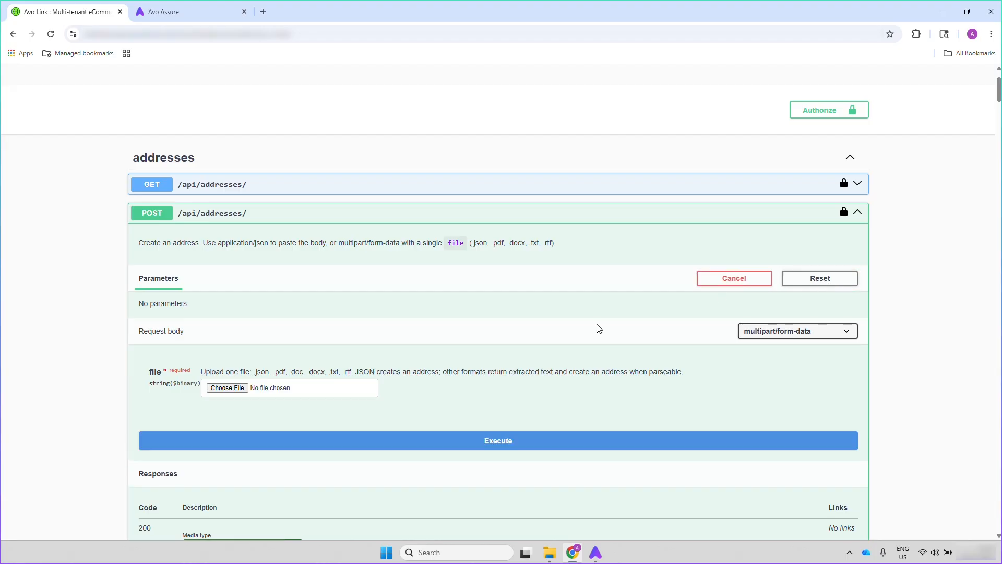
pyautogui.scroll(-1, 598, 338)
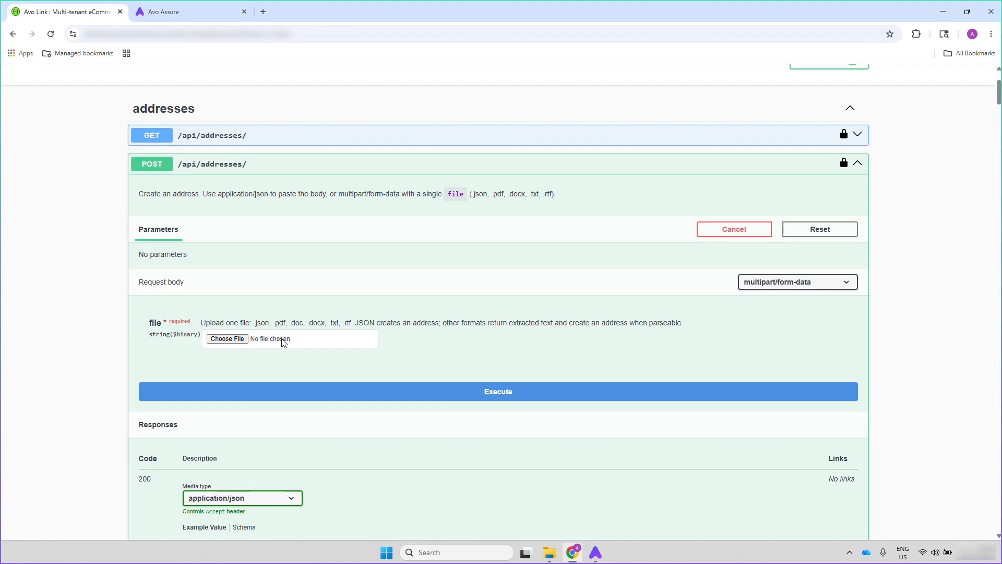
pyautogui.scroll(-1, 484, 350)
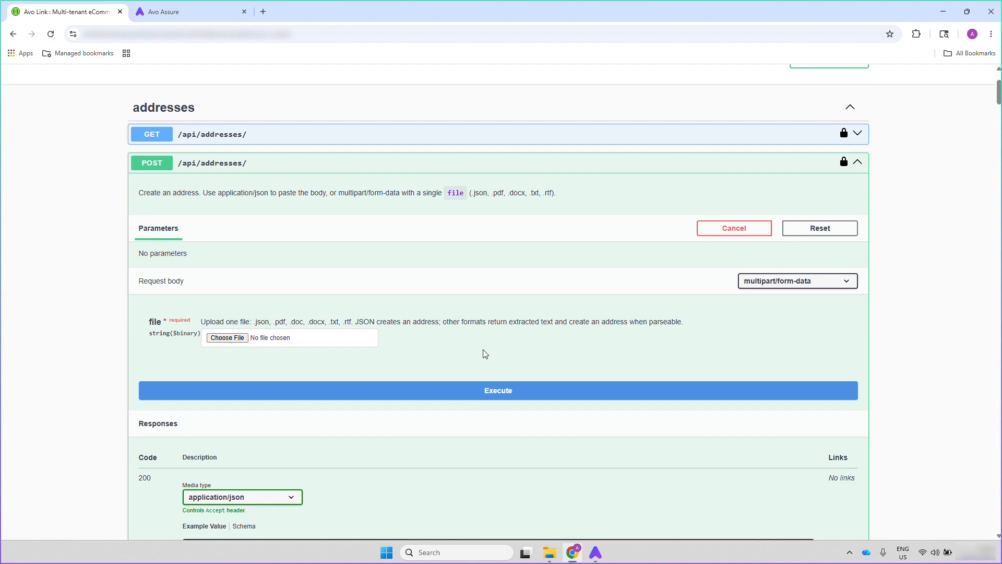
pyautogui.scroll(-3, 485, 354)
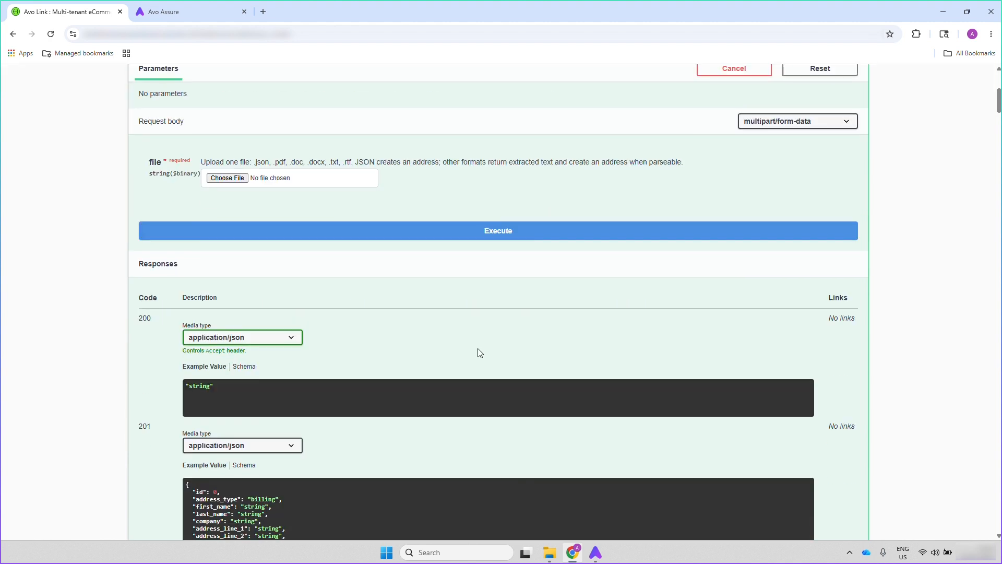
pyautogui.scroll(2, 546, 182)
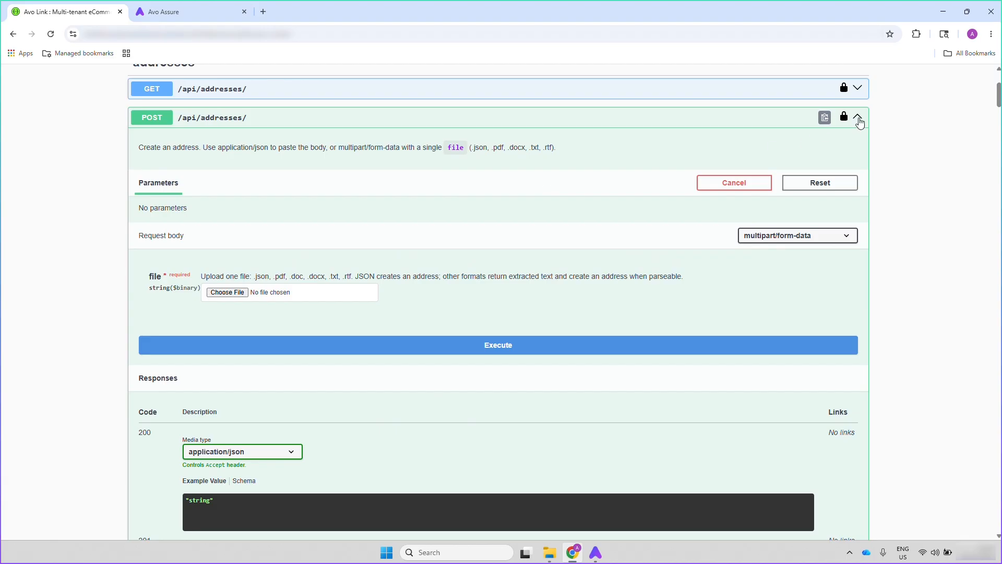
# Step: Collapse the POST /api/addresses/ endpoint and copy its path and the API's base URL
pyautogui.click(859, 119)
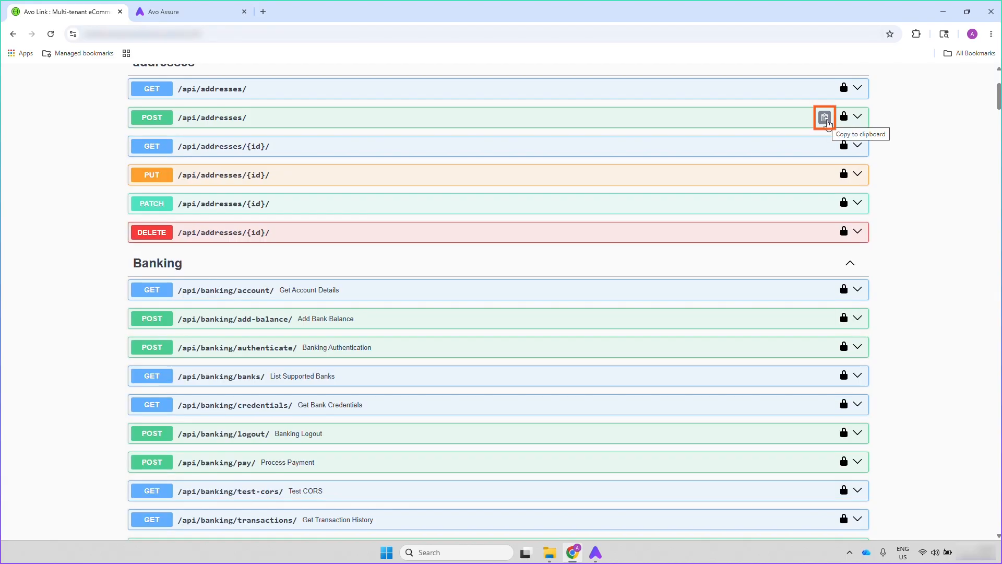
pyautogui.scroll(3, 622, 121)
pyautogui.click(191, 38)
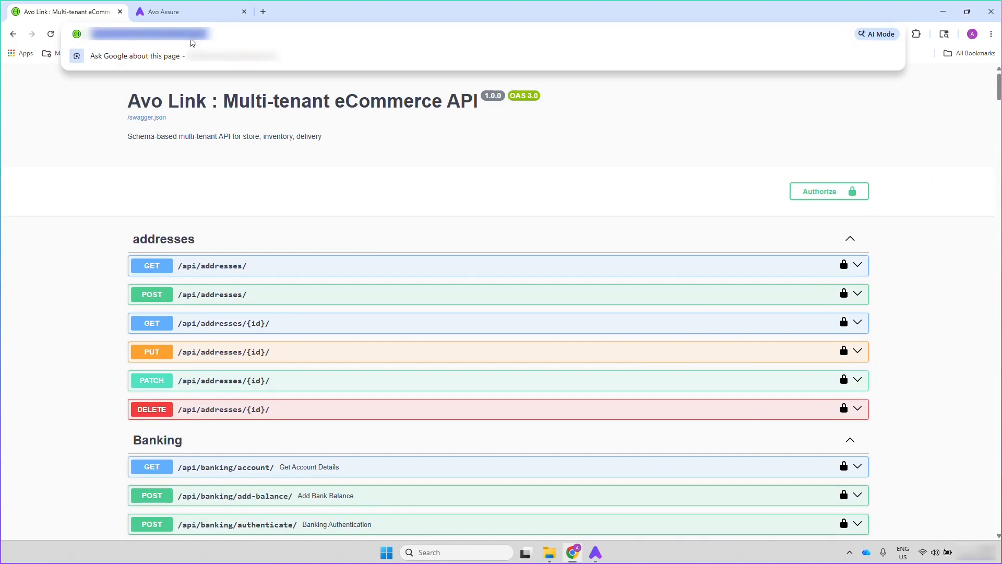
pyautogui.click(192, 39)
pyautogui.moveTo(206, 35); pyautogui.dragTo(102, 41)
# Step: Switch to Avo Assure and set the request method to POST with the copied base URL followed by /api/addresses/
pyautogui.click(165, 12)
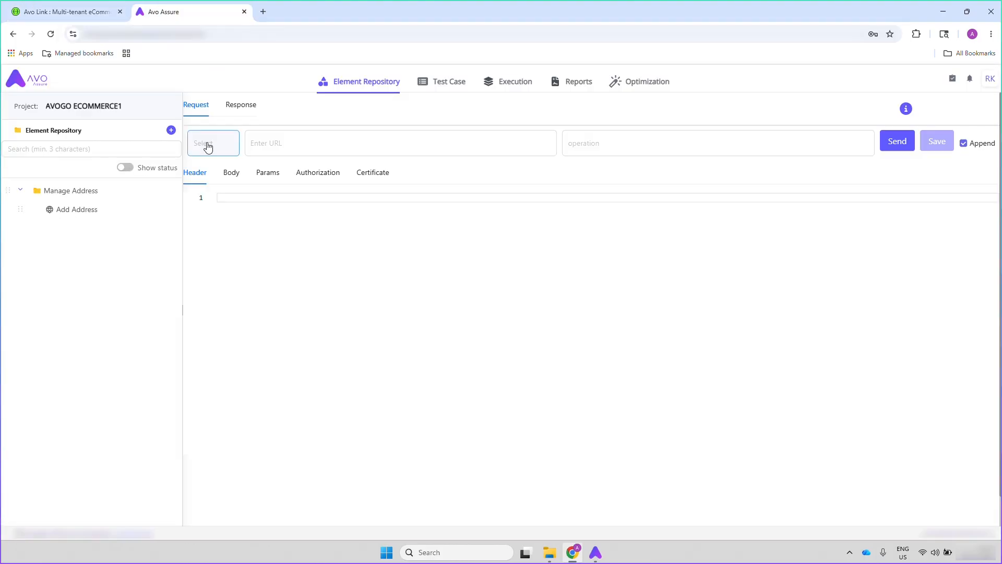
pyautogui.click(207, 147)
pyautogui.click(202, 187)
pyautogui.click(293, 150)
pyautogui.press('super+v')
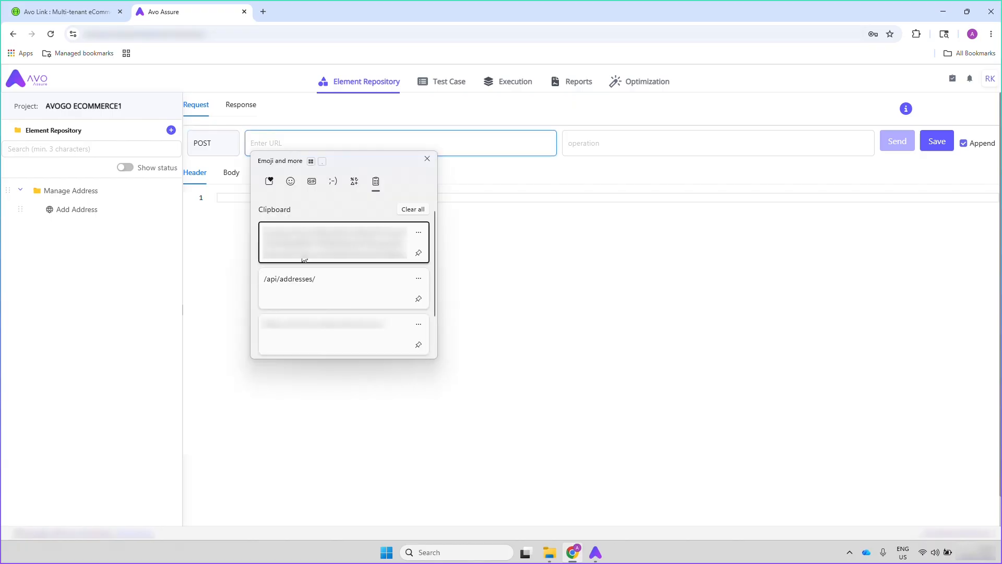
pyautogui.click(317, 329)
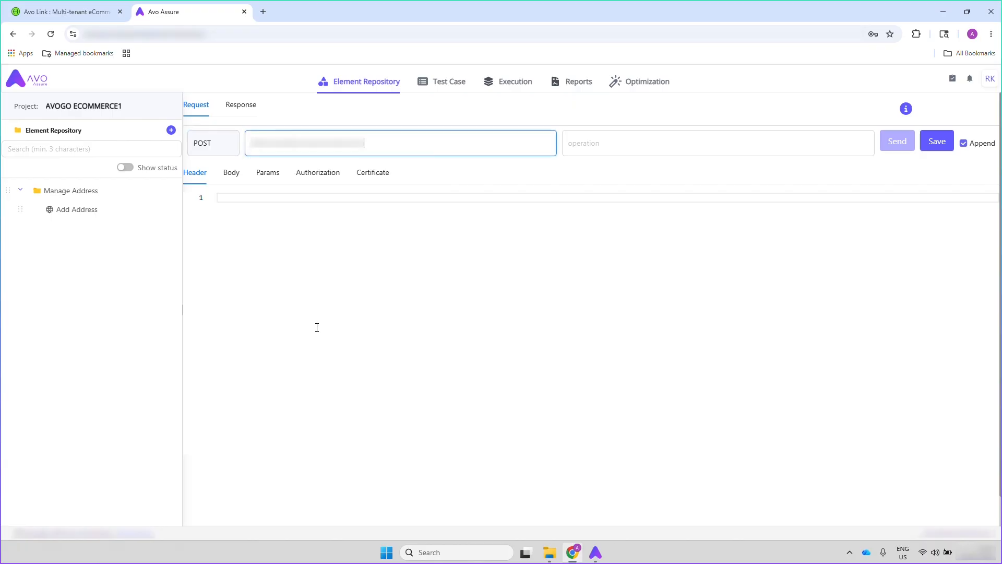
pyautogui.press('super+v')
pyautogui.click(418, 287)
# Step: Add the request header Content-Type: multipart/form-data and set the request body type to form-data
pyautogui.click(249, 200)
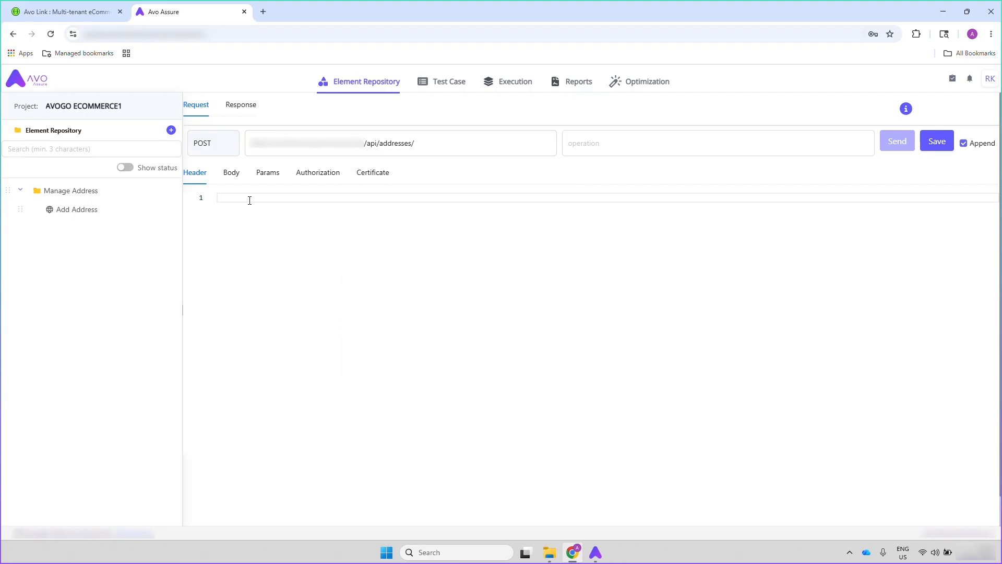
pyautogui.press('super+v')
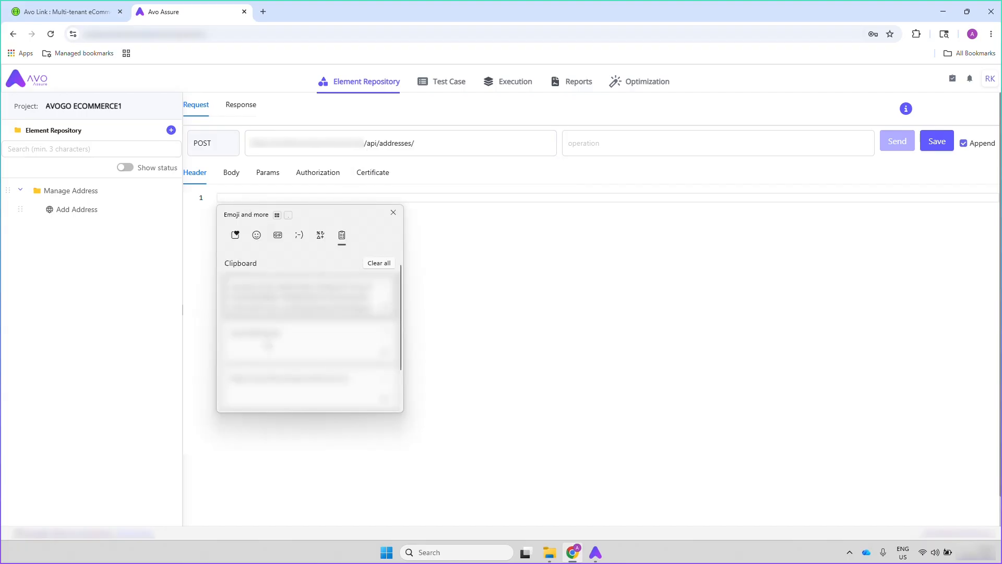
pyautogui.scroll(-3, 269, 344)
pyautogui.click(274, 371)
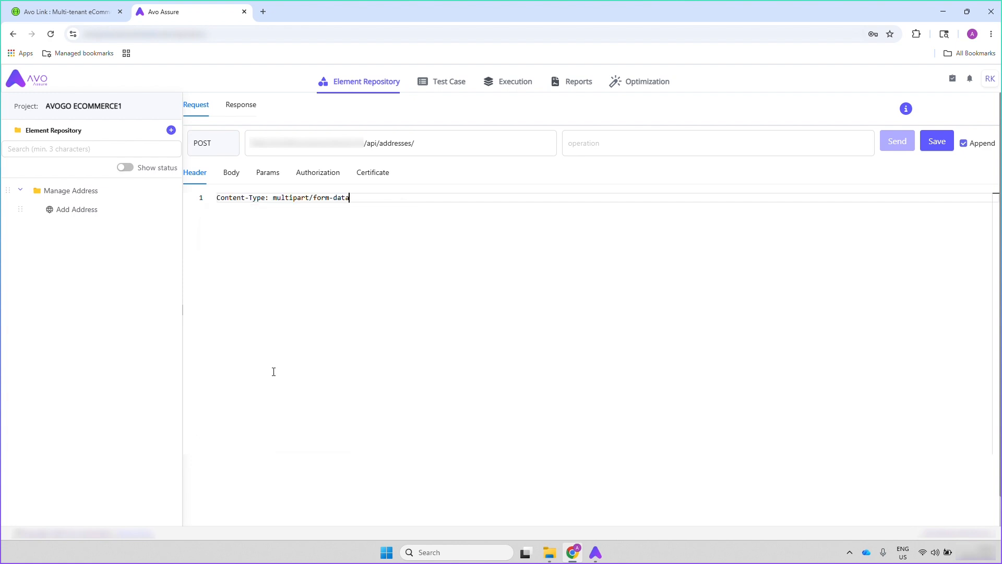
pyautogui.click(232, 173)
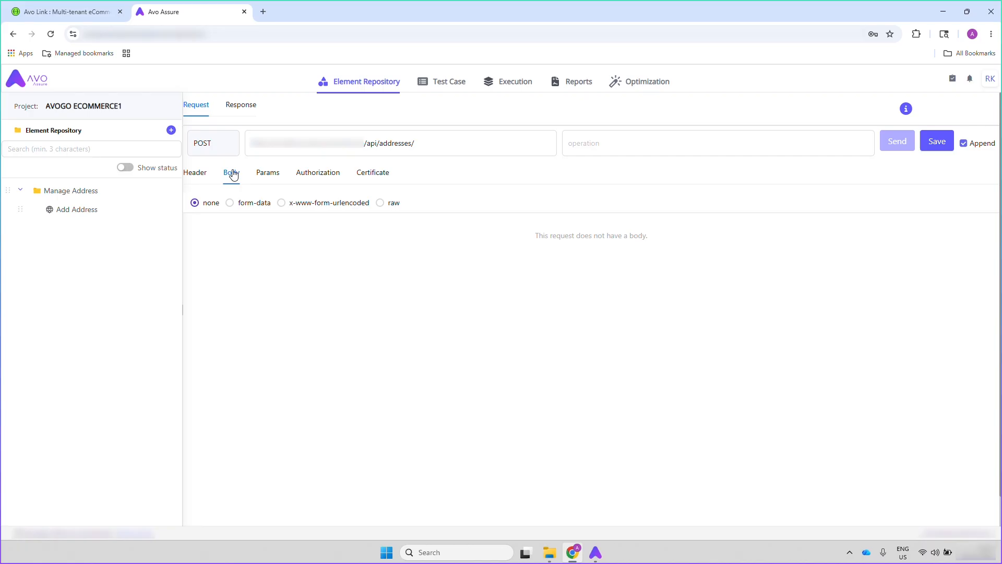
pyautogui.click(230, 203)
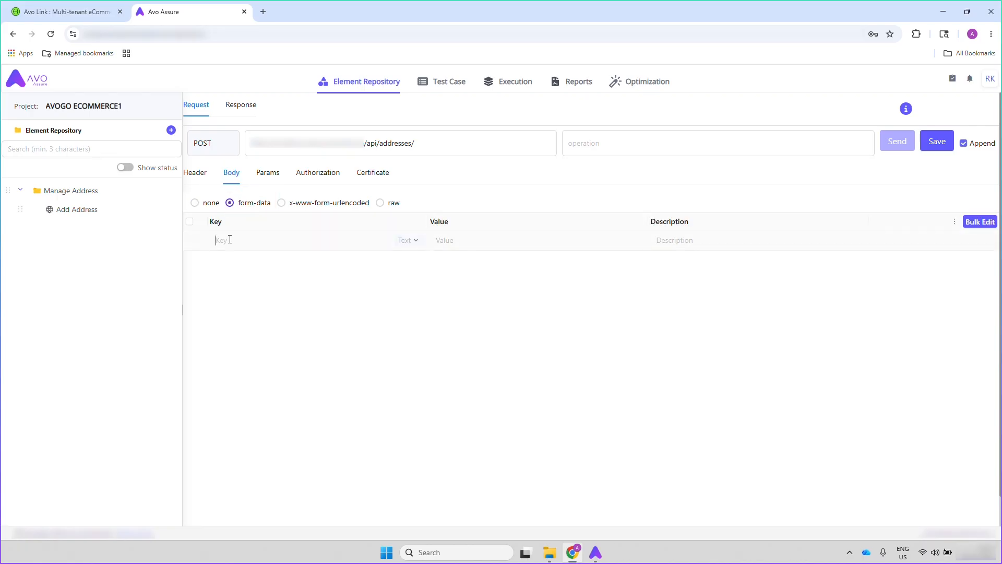
# Step: Reopen the POST /api/addresses/ endpoint in the Avo Link API documentation to check the request body's parameter name
pyautogui.click(95, 13)
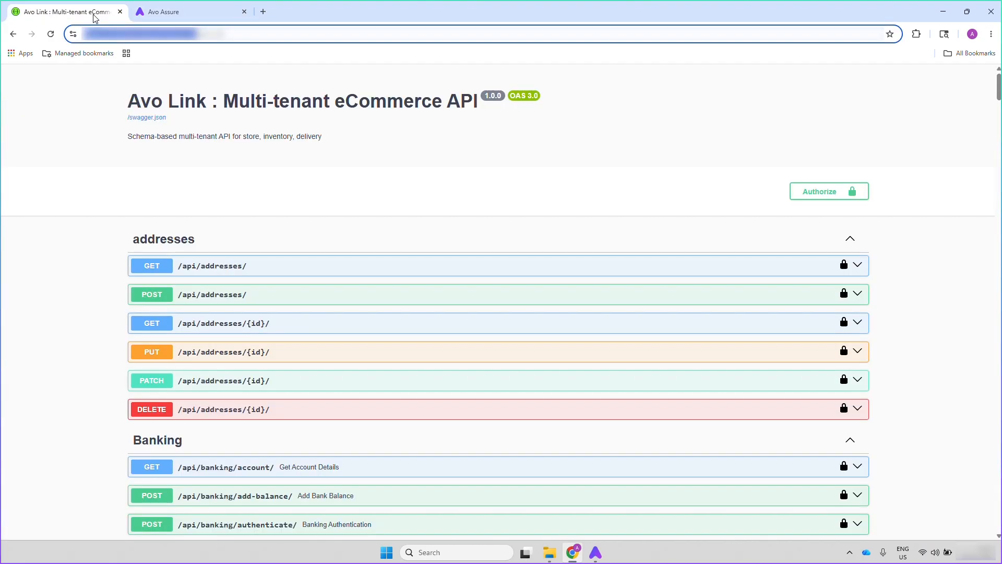
pyautogui.click(504, 301)
pyautogui.scroll(-2, 320, 374)
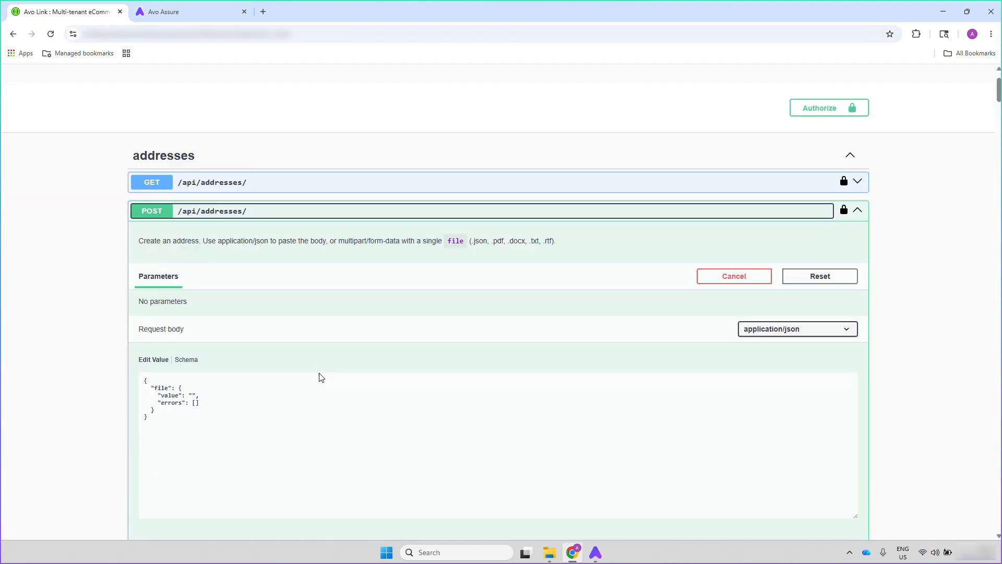
pyautogui.click(749, 287)
pyautogui.click(766, 314)
pyautogui.scroll(-1, 293, 312)
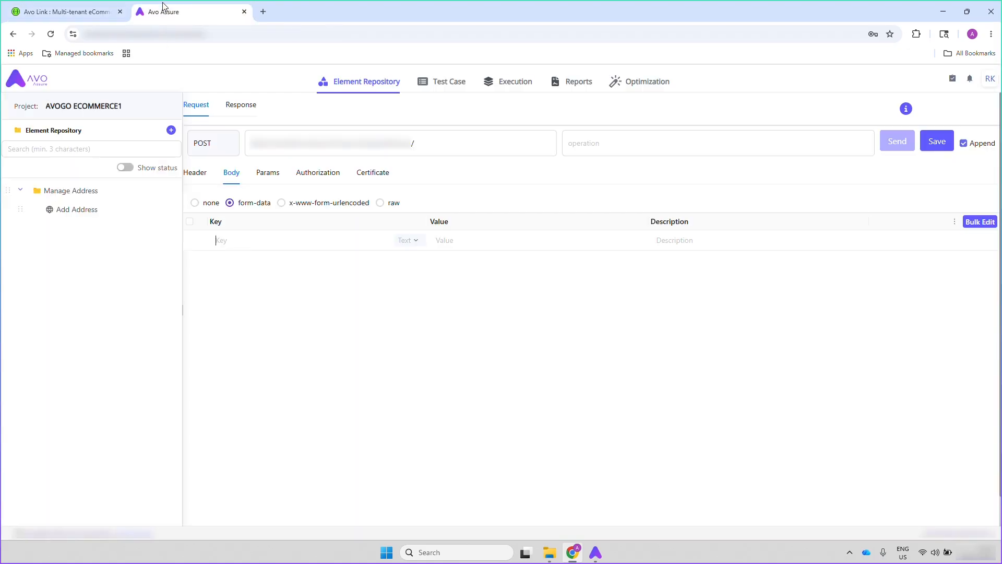
# Step: Return to Avo Assure and add a form-data entry with the key file and the type File
pyautogui.click(214, 10)
pyautogui.write('file')
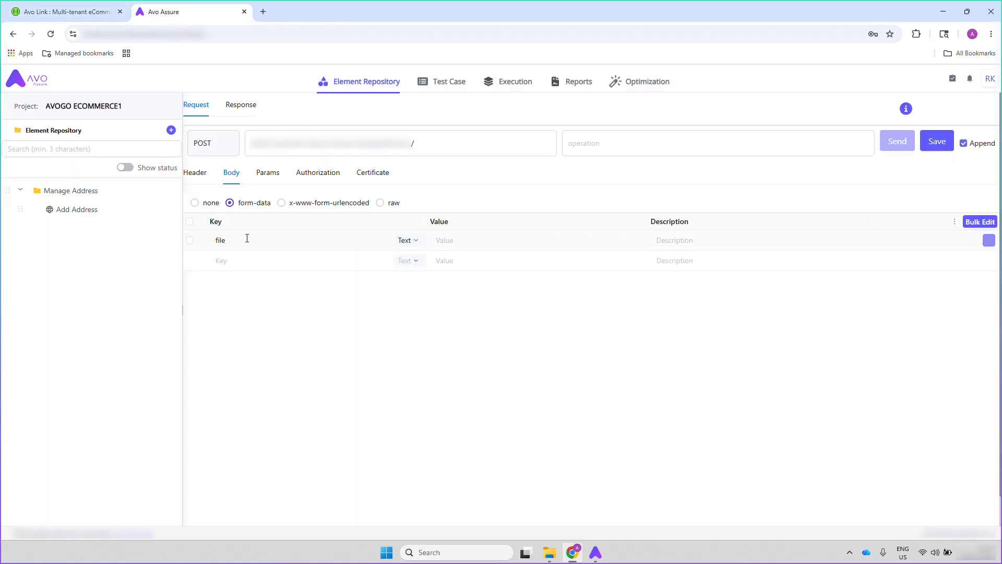
pyautogui.click(410, 242)
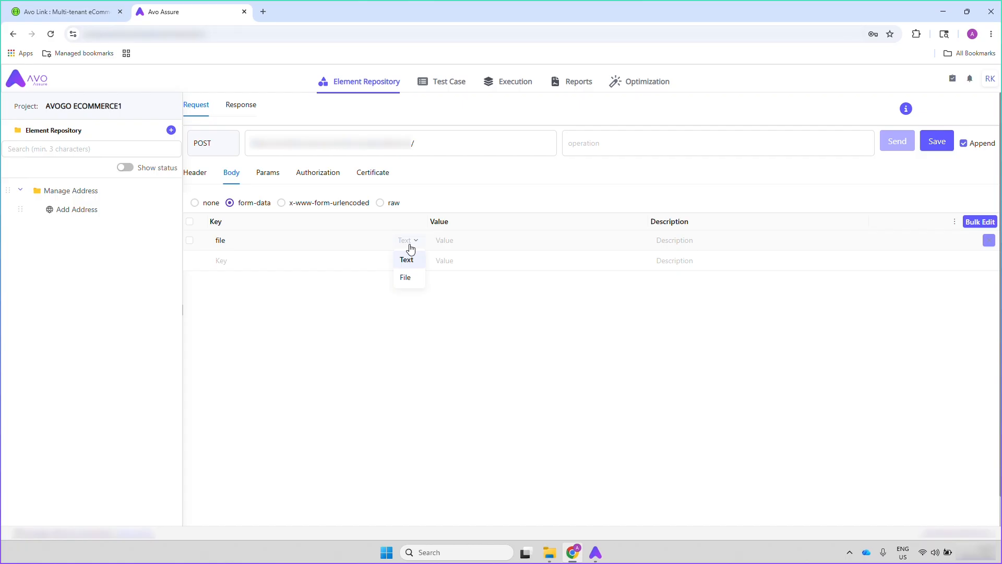
pyautogui.click(411, 281)
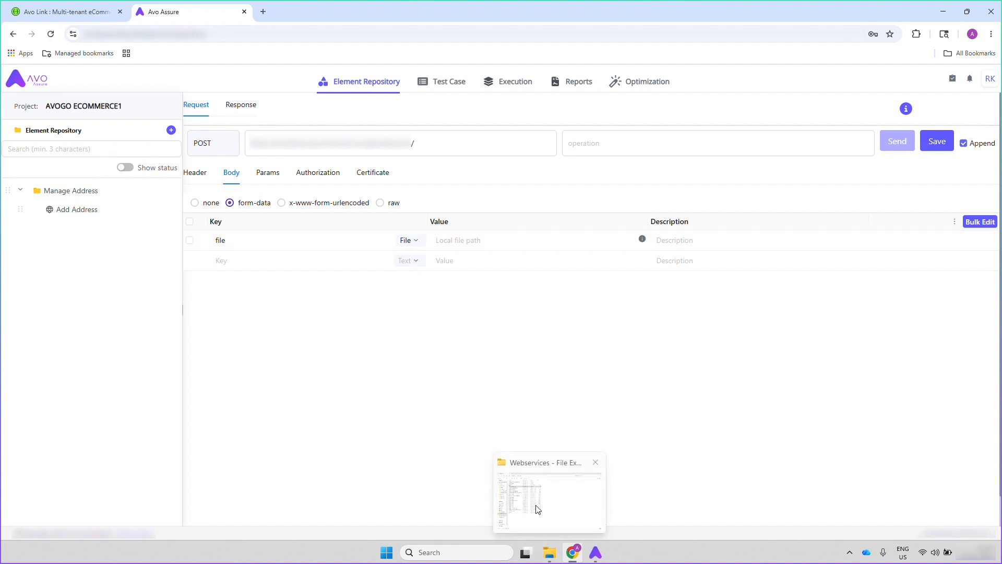
# Step: Switch to File Explorer and copy the full path of avogo_address.json in the Webservices folder
pyautogui.click(550, 552)
pyautogui.rightClick(315, 134)
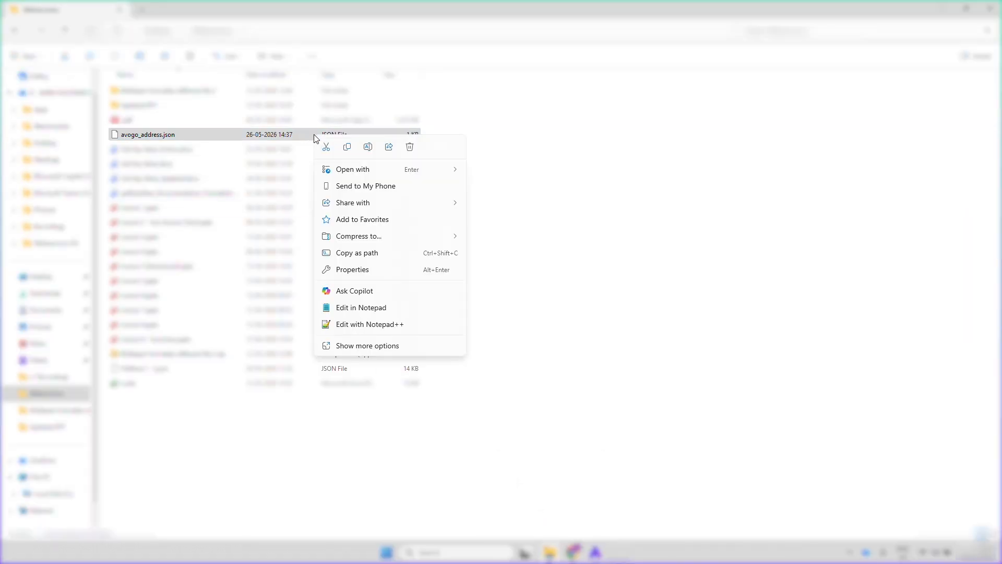
pyautogui.click(394, 253)
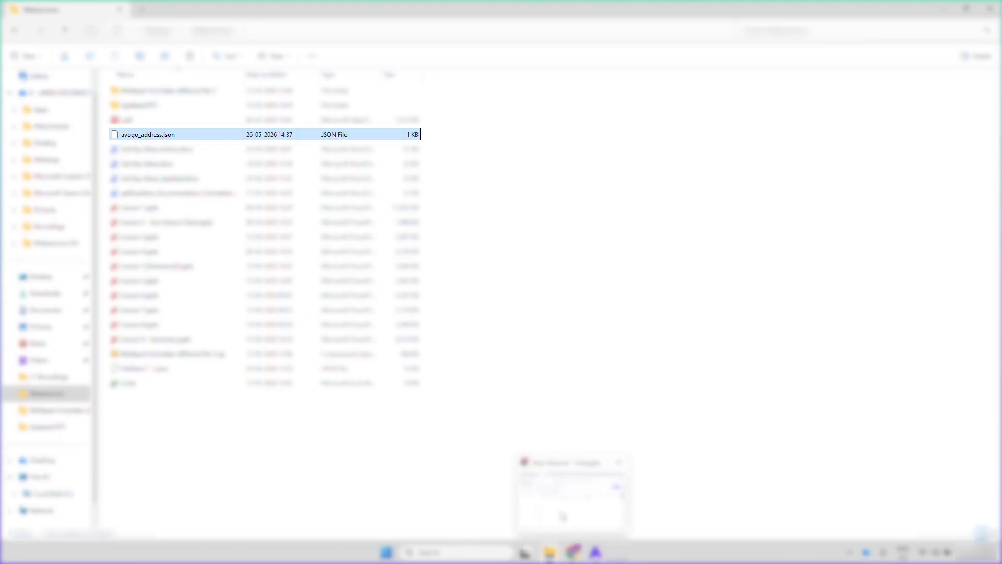
# Step: Return to Avo Assure and enter the copied avogo_address.json path, without quotation marks, as the file entry's value
pyautogui.click(559, 497)
pyautogui.press('super+v')
pyautogui.click(473, 343)
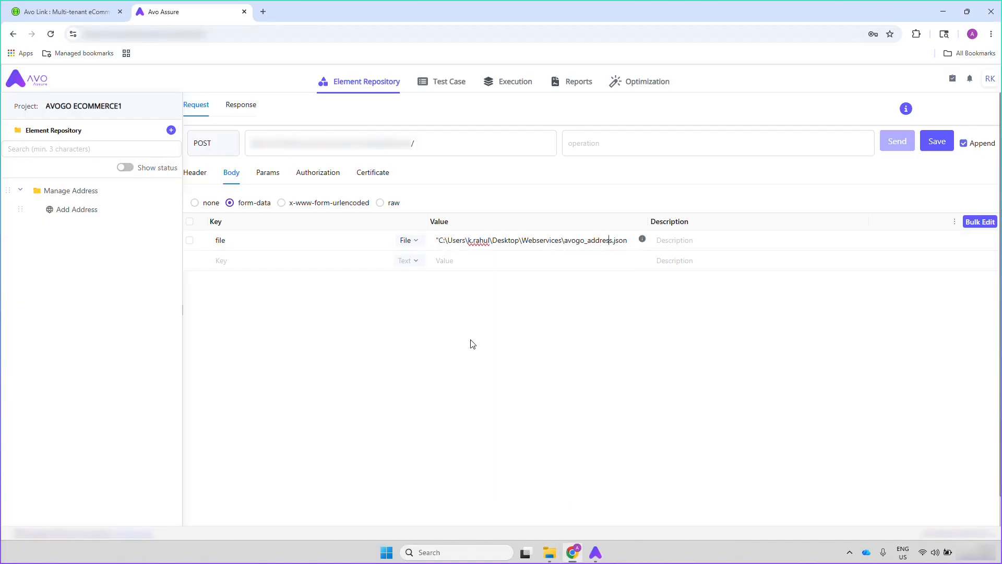
pyautogui.press('Left')
pyautogui.press('BackSpace')
pyautogui.click(470, 340)
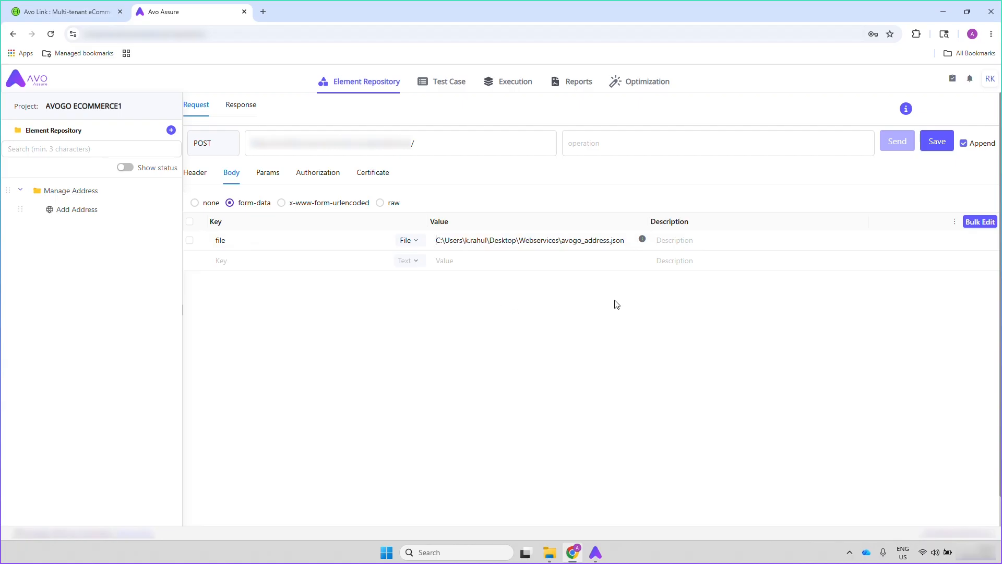
# Step: Set the request's authorization type to Bearer Token, paste the bearer token, and save the Add Address repository
pyautogui.click(316, 167)
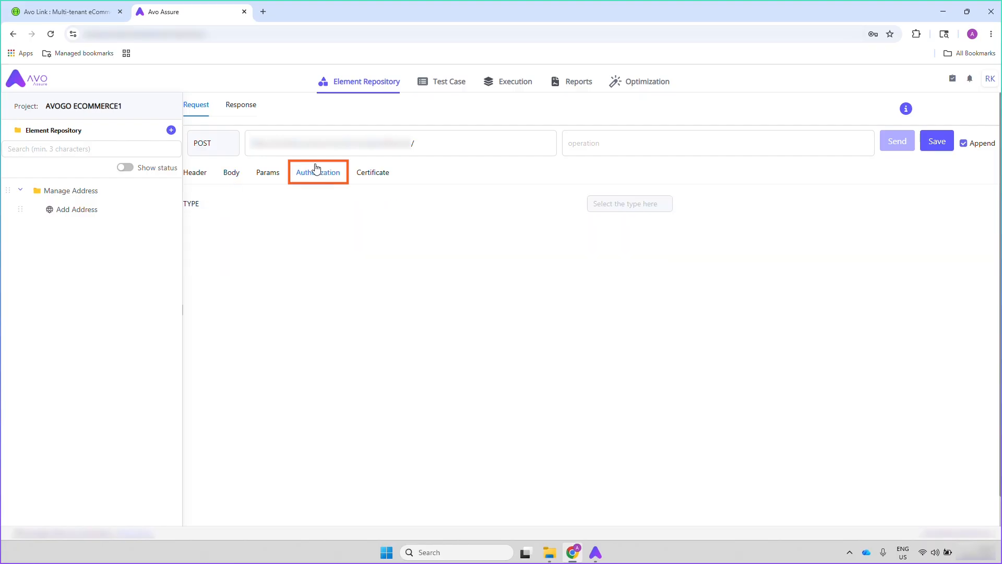
pyautogui.click(628, 205)
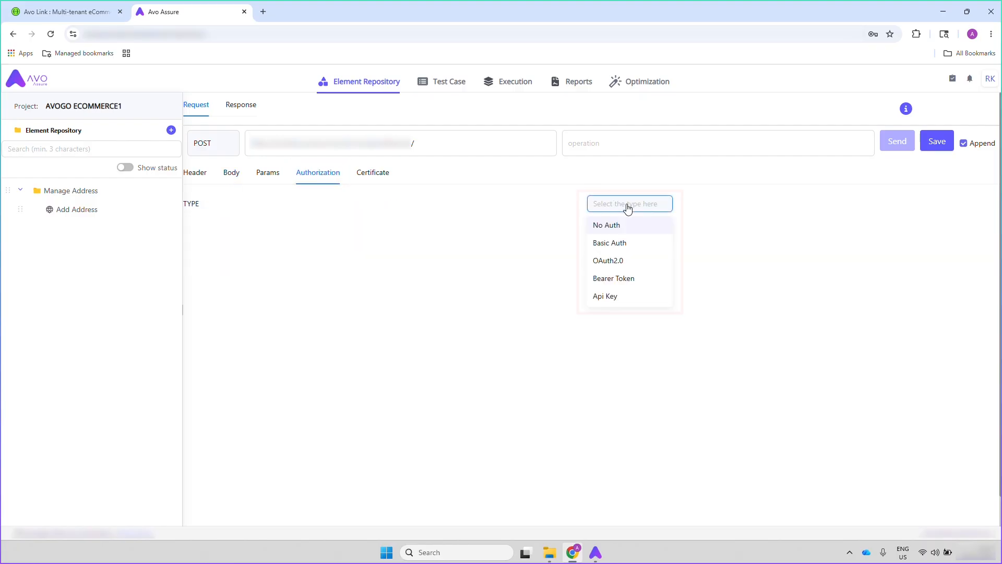
pyautogui.click(614, 279)
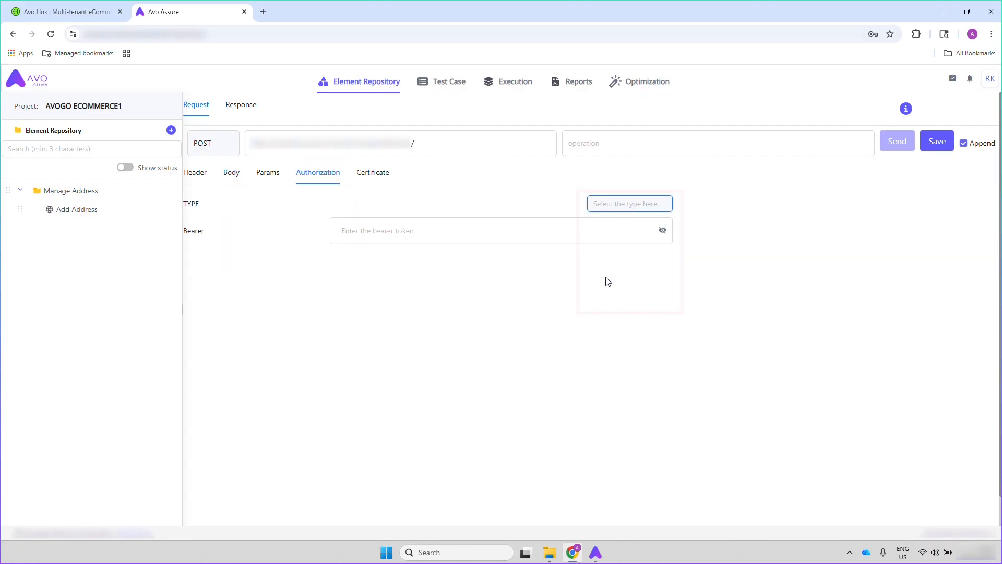
pyautogui.click(503, 223)
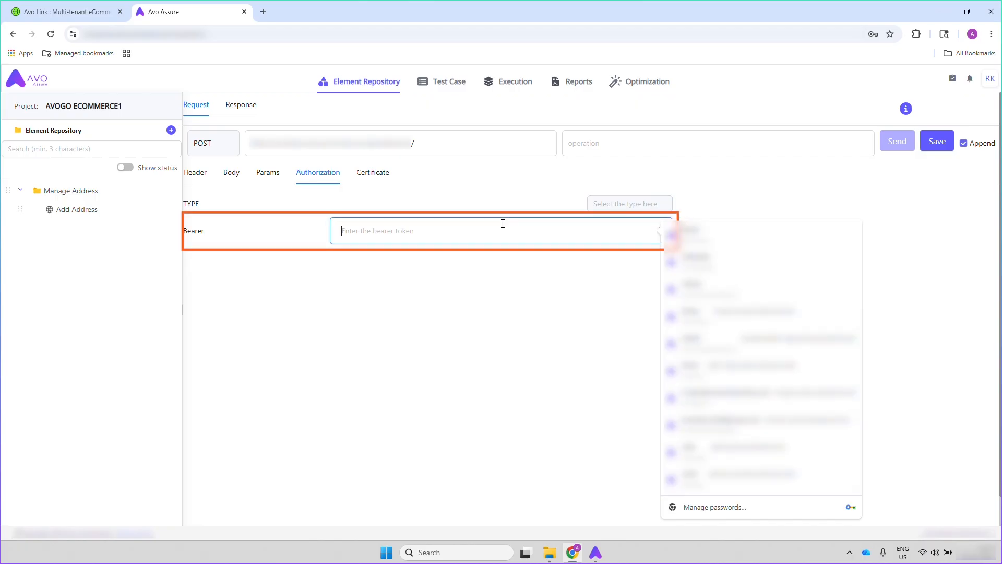
pyautogui.press('super+v')
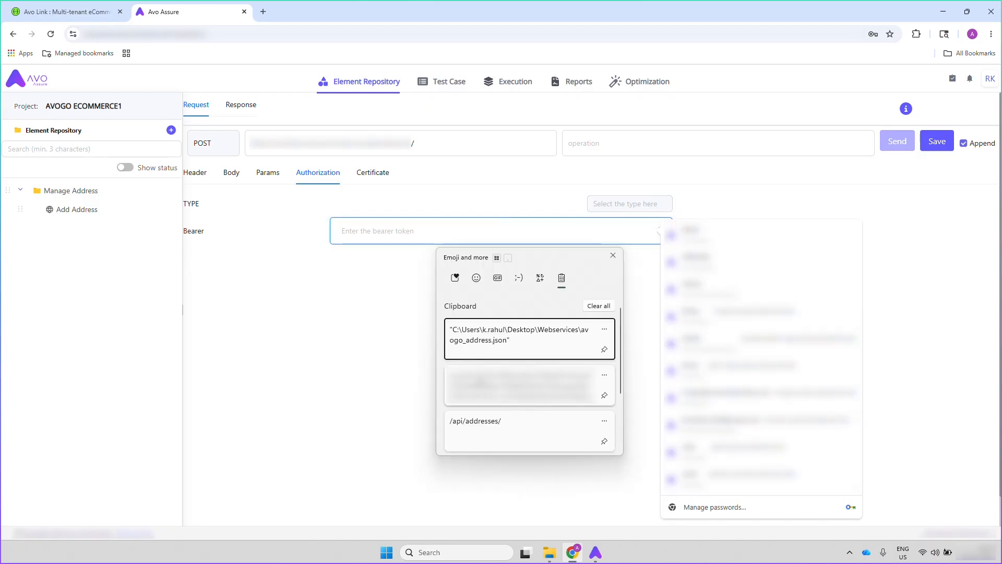
pyautogui.click(478, 386)
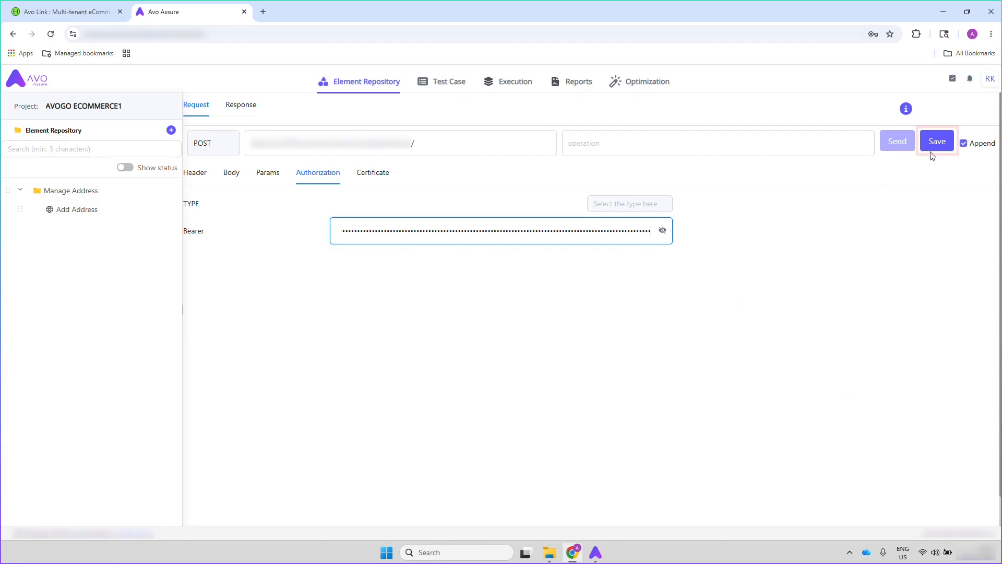
pyautogui.click(946, 143)
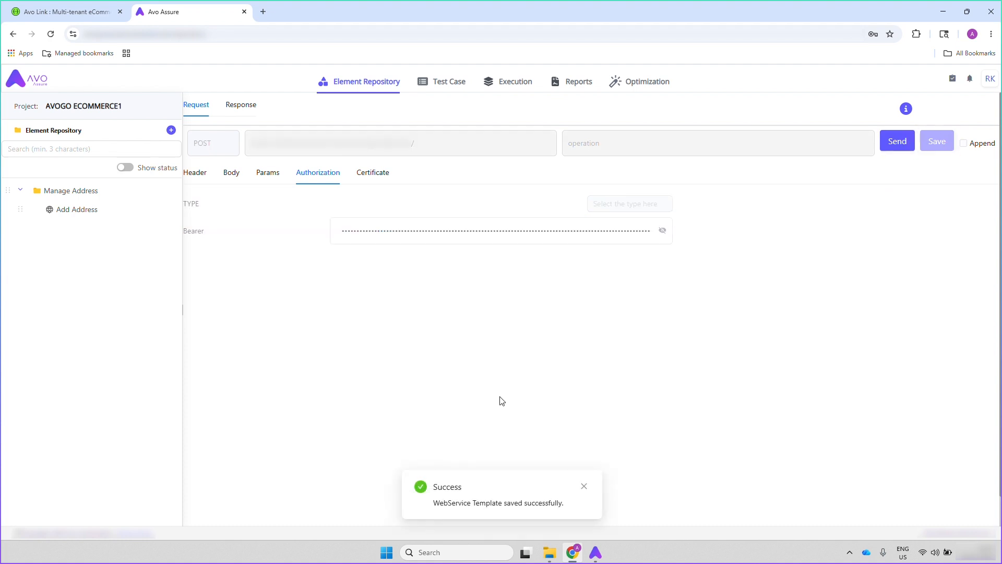
# Step: Create a Webservice repository named Fetch Address in the Manage Address folder
pyautogui.click(92, 193)
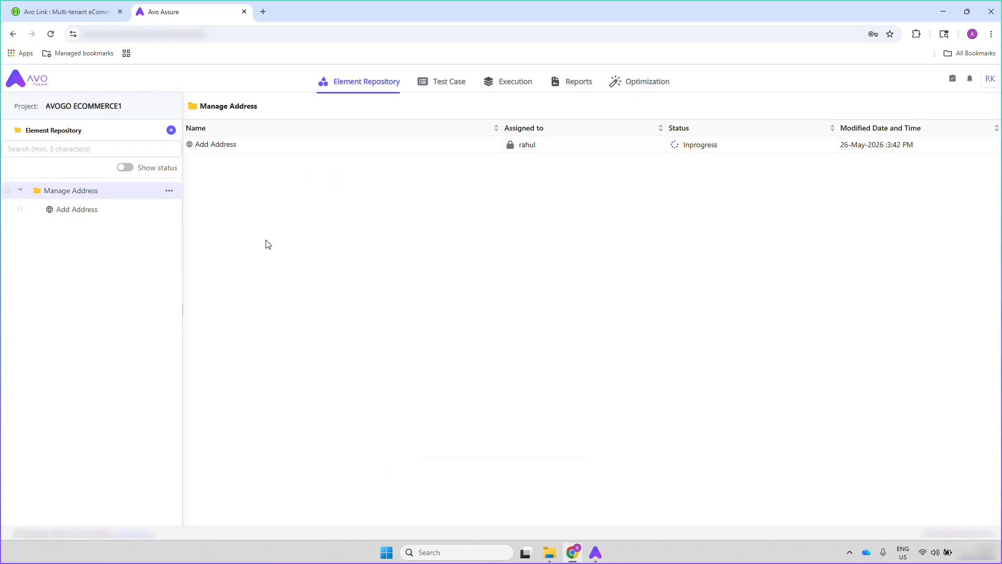
pyautogui.click(170, 192)
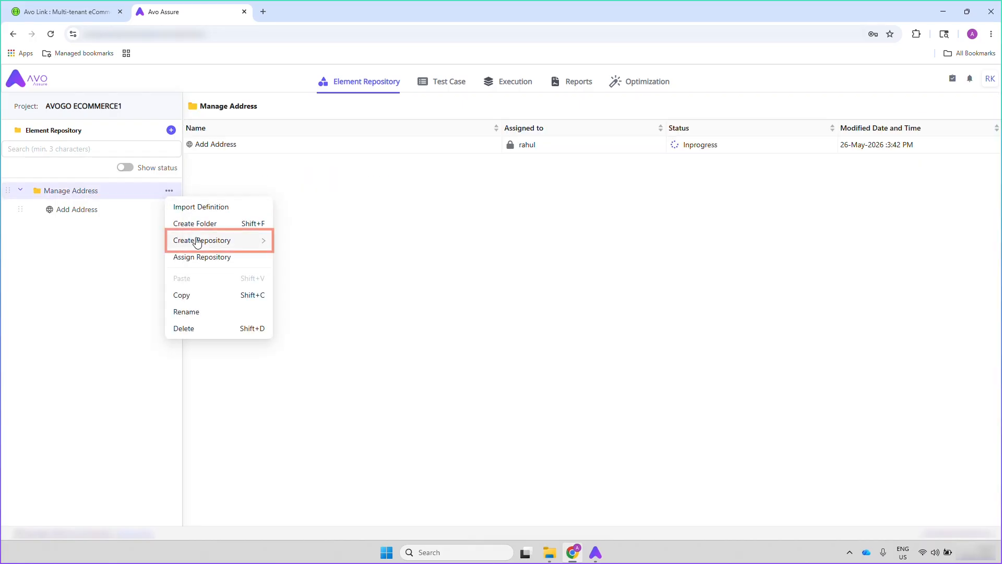
pyautogui.moveTo(197, 240)
pyautogui.click(314, 310)
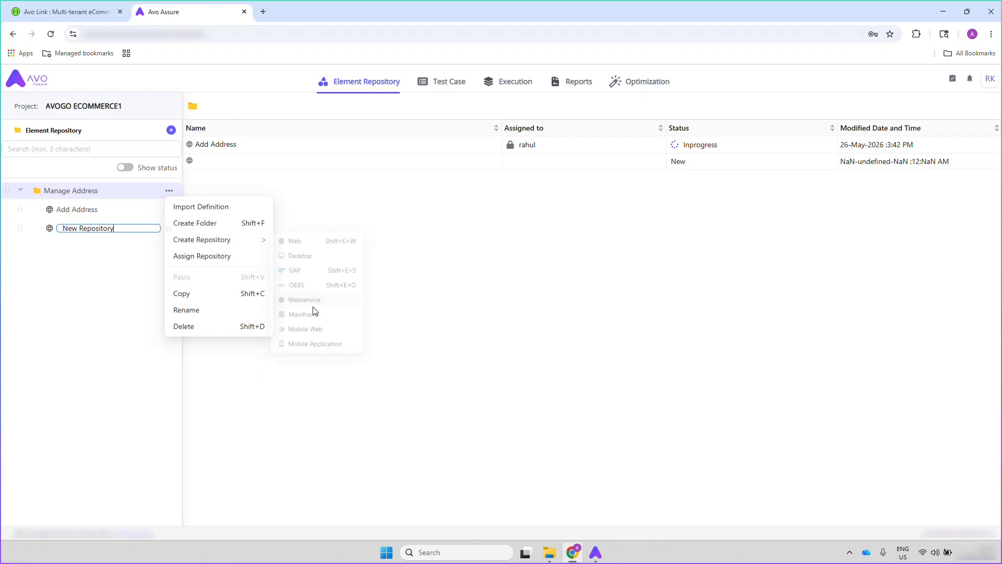
pyautogui.write('Fetch Address')
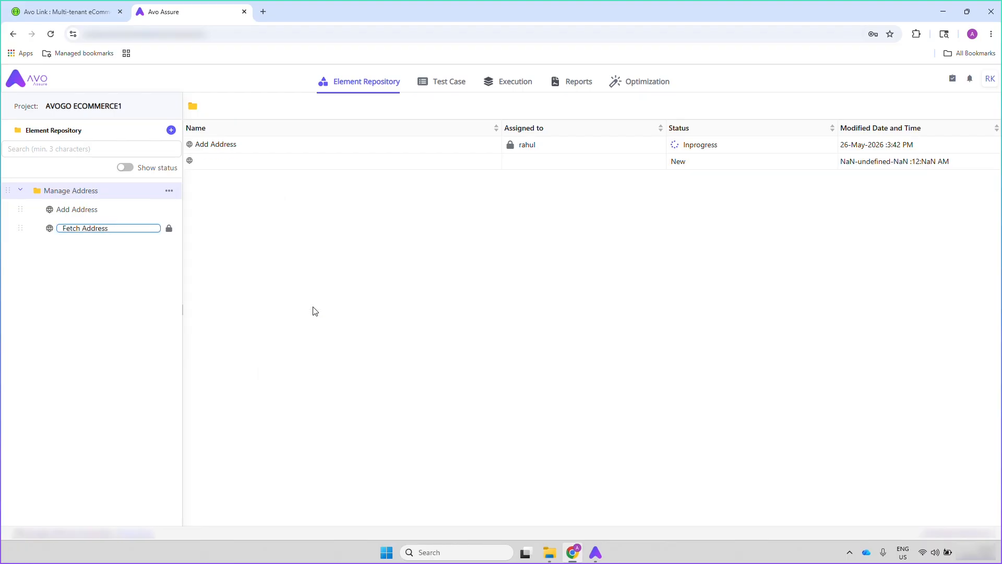
pyautogui.press('Return')
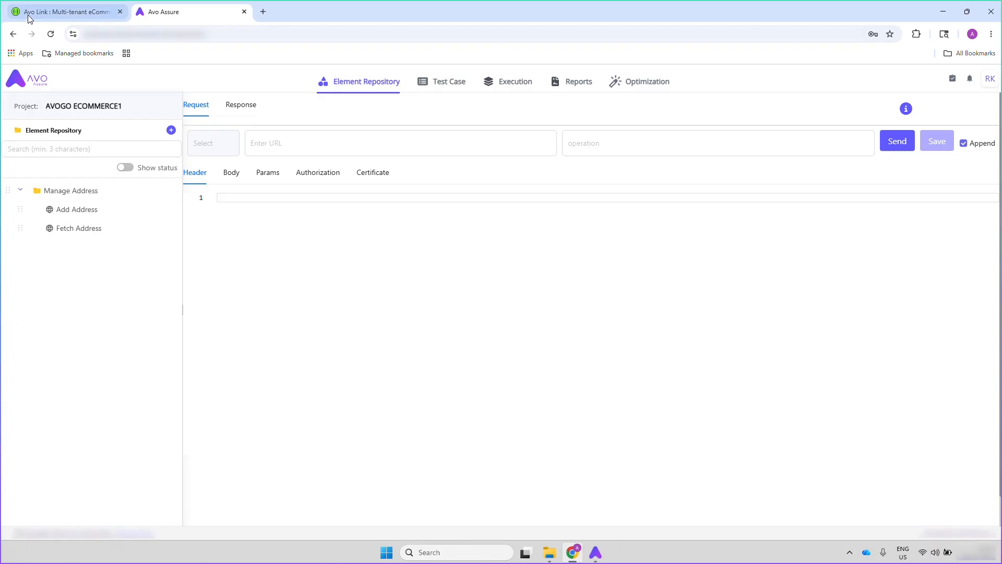
# Step: Switch to the Avo Link API documentation and review the GET /api/addresses/ endpoint
pyautogui.click(30, 11)
pyautogui.scroll(2, 673, 271)
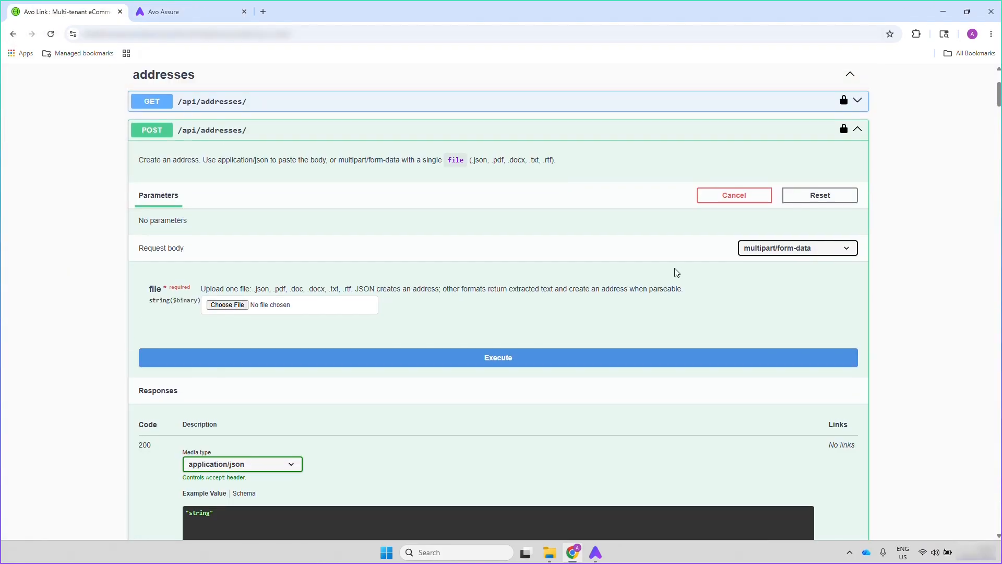
pyautogui.click(855, 179)
pyautogui.click(825, 151)
# Step: Return to Avo Assure and set the Fetch Address request to GET with the copied base URL followed by /api/addresses/
pyautogui.click(156, 12)
pyautogui.click(215, 149)
pyautogui.click(201, 168)
pyautogui.click(279, 145)
pyautogui.press('super+v')
pyautogui.scroll(-2, 300, 261)
pyautogui.click(301, 297)
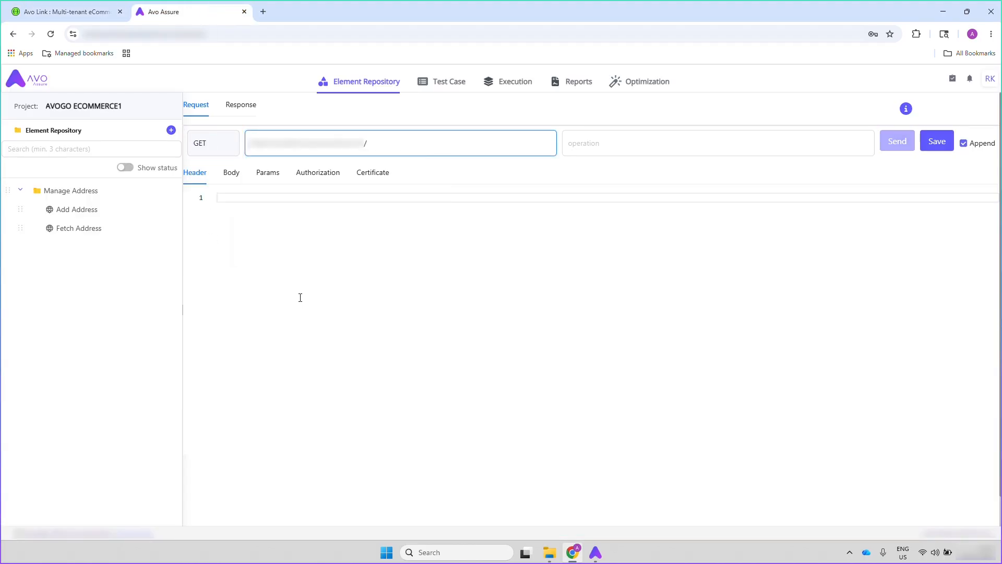
pyautogui.press('super+v')
pyautogui.click(410, 322)
# Step: Set the Fetch Address authorization type to Bearer Token, paste the bearer token, and save the repository
pyautogui.click(319, 173)
pyautogui.click(620, 209)
pyautogui.click(612, 279)
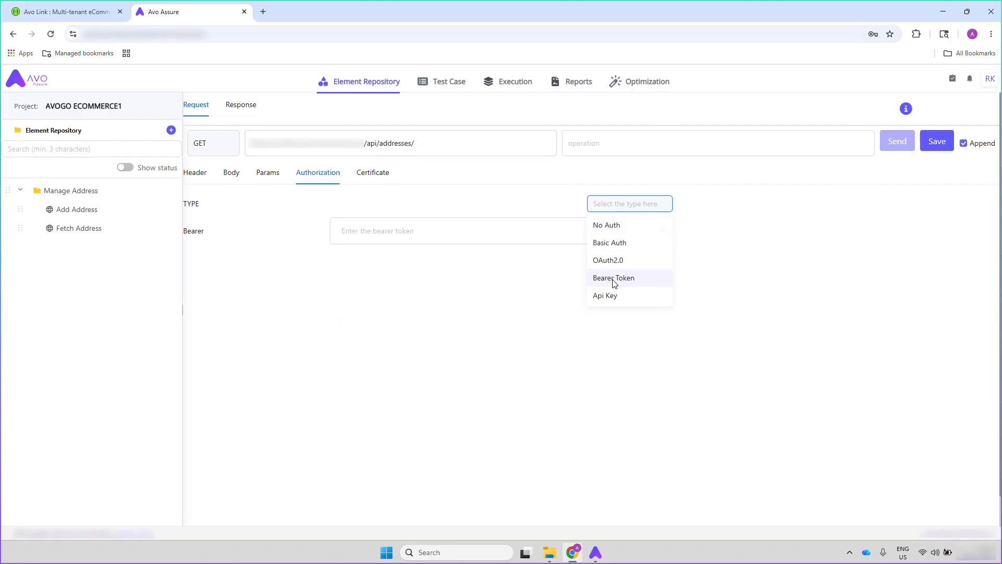
pyautogui.click(498, 228)
pyautogui.press('super+v')
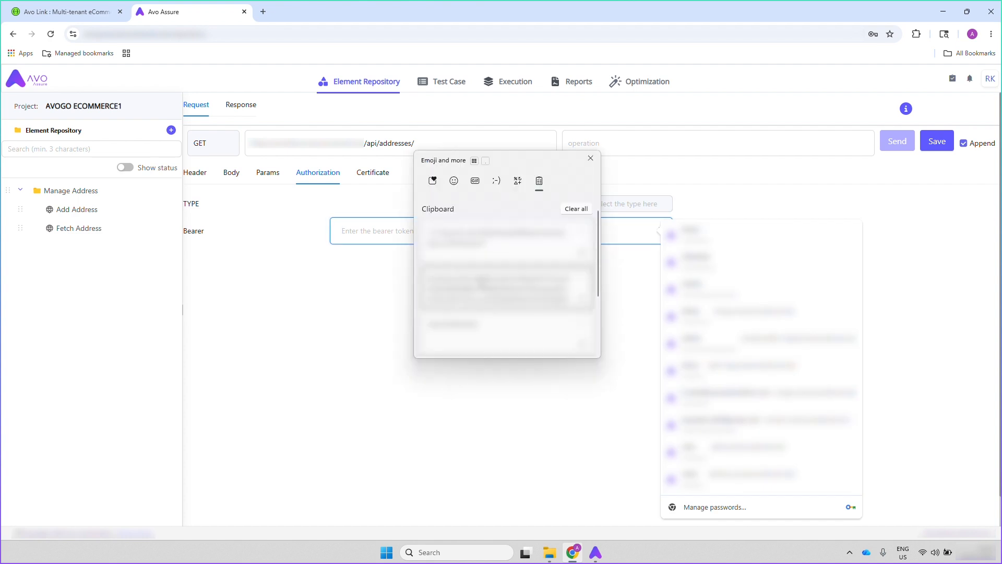
pyautogui.click(481, 284)
pyautogui.click(942, 150)
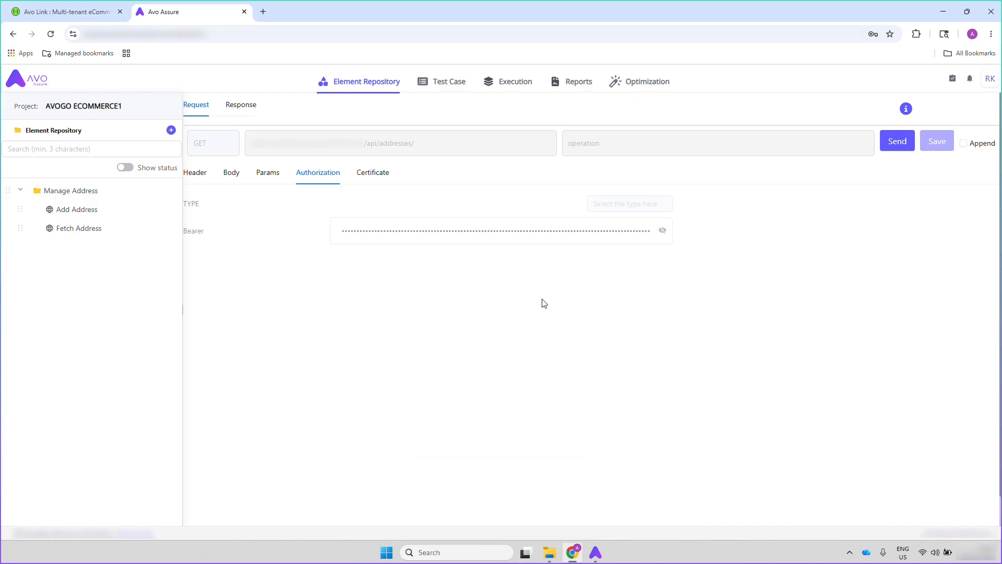
# Step: Create a main test case folder named Manage Address
pyautogui.click(443, 85)
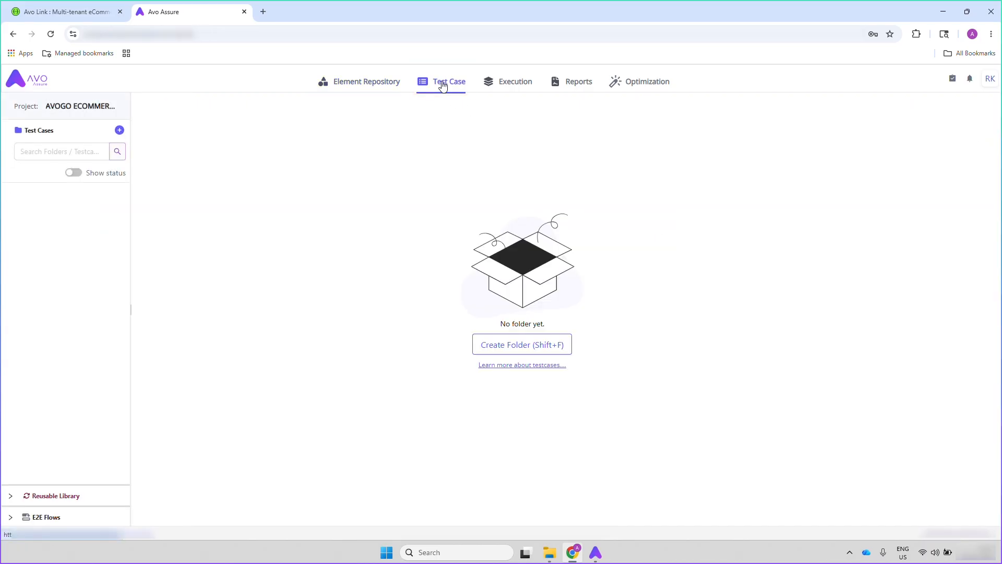
pyautogui.click(119, 131)
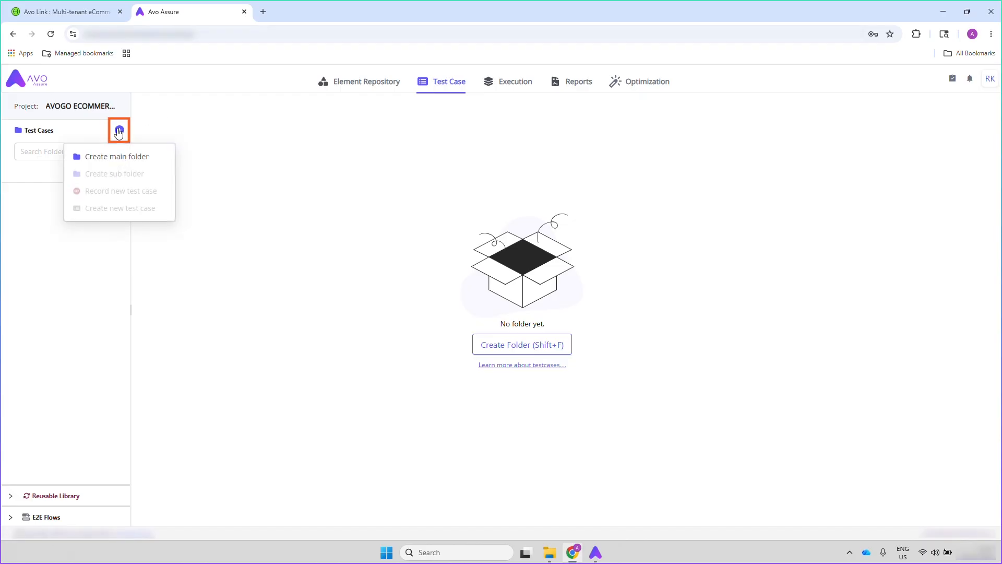
pyautogui.click(123, 157)
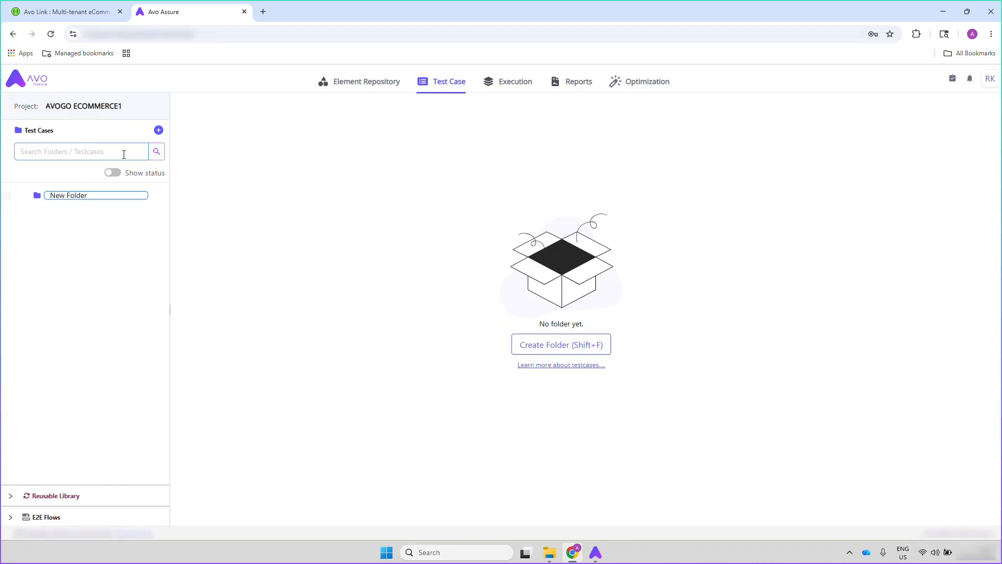
pyautogui.hotkey('ctrl', 'a')
pyautogui.press('BackSpace')
pyautogui.write('Manag')
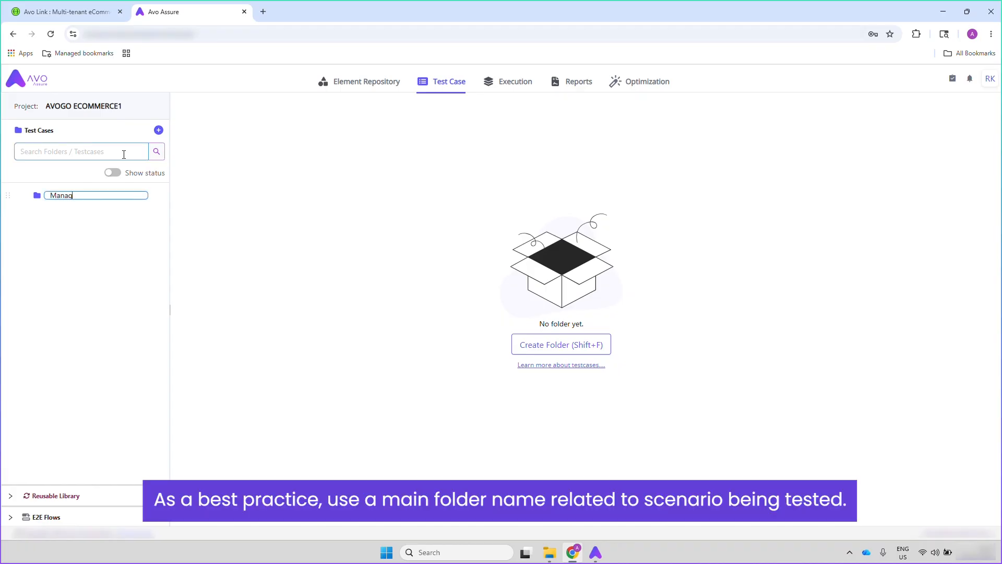
pyautogui.write('e Address')
pyautogui.press('Return')
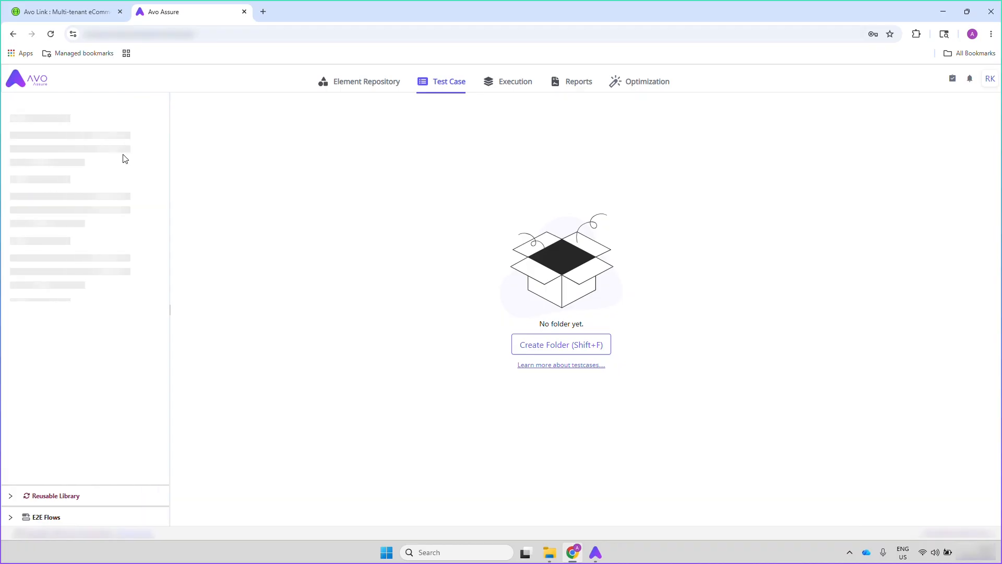
# Step: Create a test case named Address Validation in the Manage Address folder
pyautogui.click(157, 197)
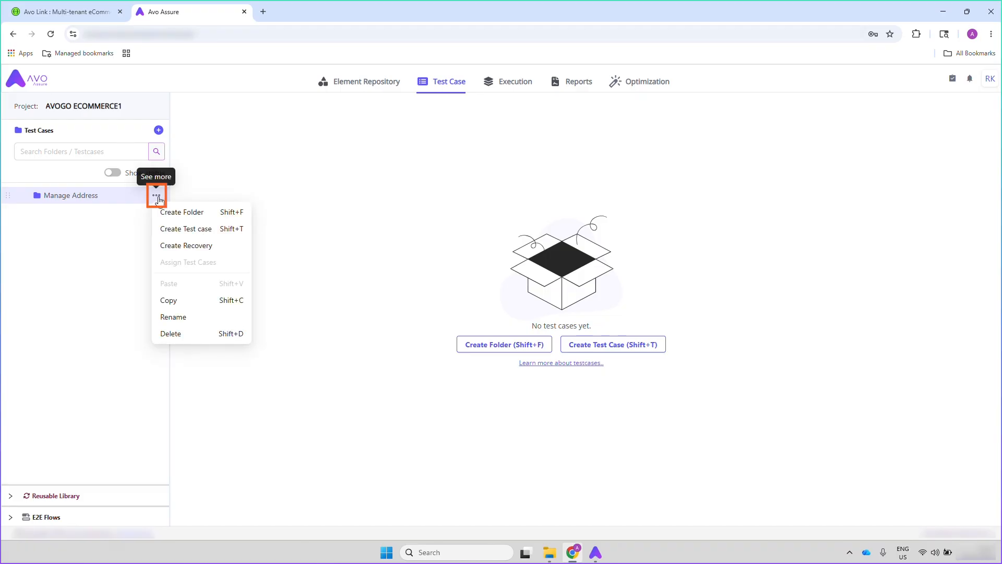
pyautogui.click(181, 231)
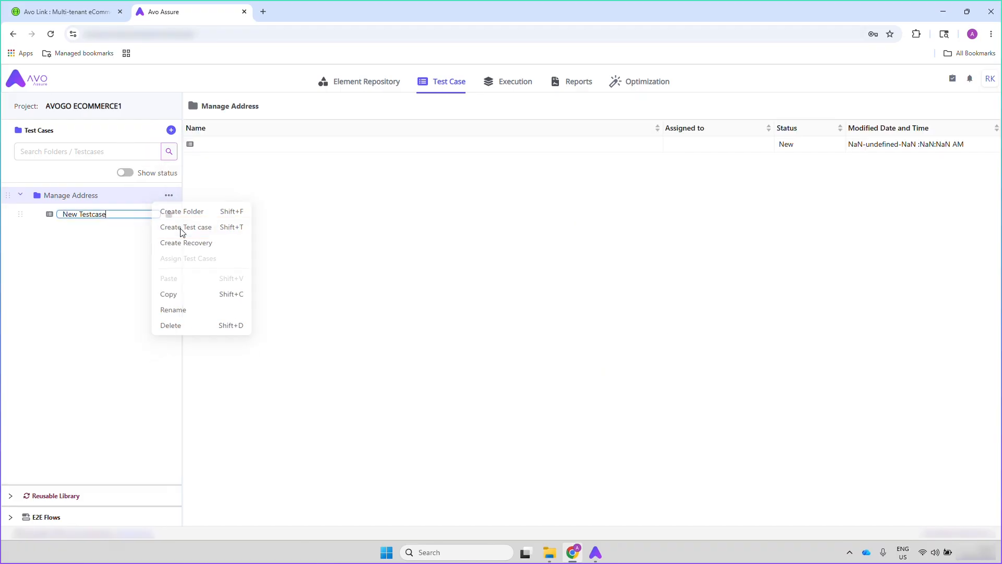
pyautogui.press('BackSpace')
pyautogui.press('BackSpace')
pyautogui.press('BackSpace')
pyautogui.press('BackSpace')
pyautogui.press('BackSpace')
pyautogui.press('BackSpace')
pyautogui.press('BackSpace')
pyautogui.press('BackSpace')
pyautogui.press('BackSpace')
pyautogui.press('BackSpace')
pyautogui.press('BackSpace')
pyautogui.press('BackSpace')
pyautogui.write('Address Validation')
pyautogui.press('Return')
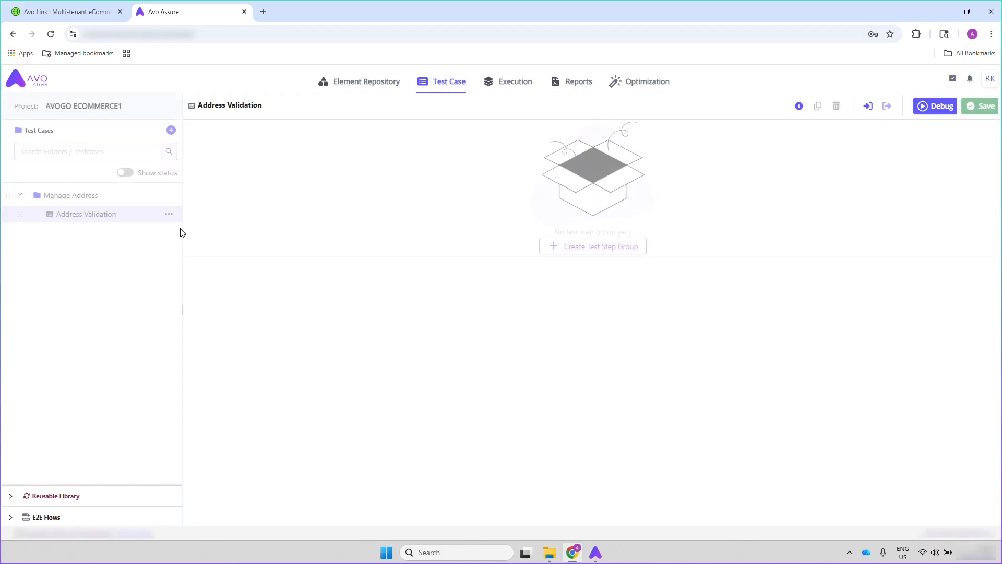
# Step: Create a Webservice test step group named Add Address and add the Add Address repository's steps to it
pyautogui.click(555, 247)
pyautogui.click(579, 276)
pyautogui.click(578, 277)
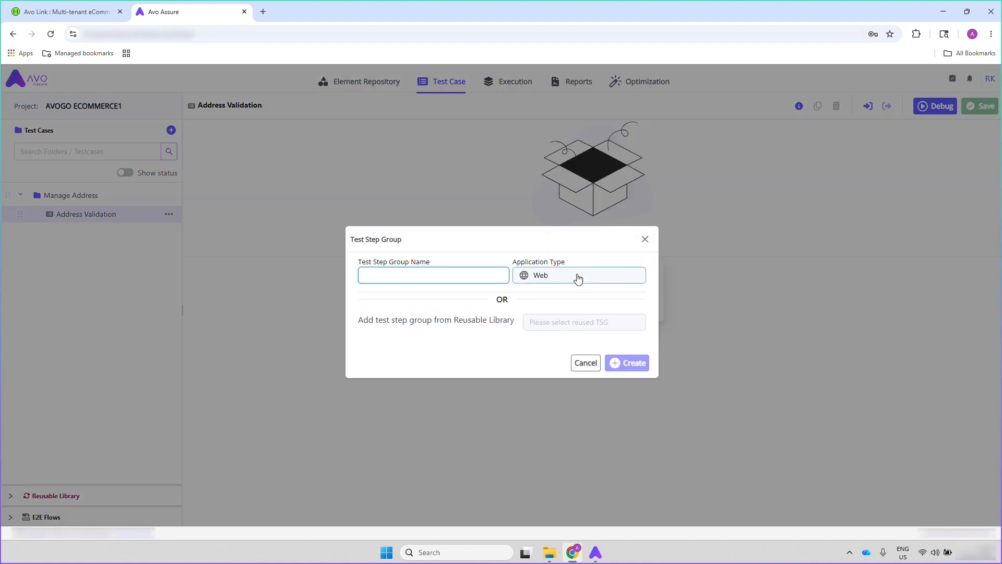
pyautogui.write('Add Addr')
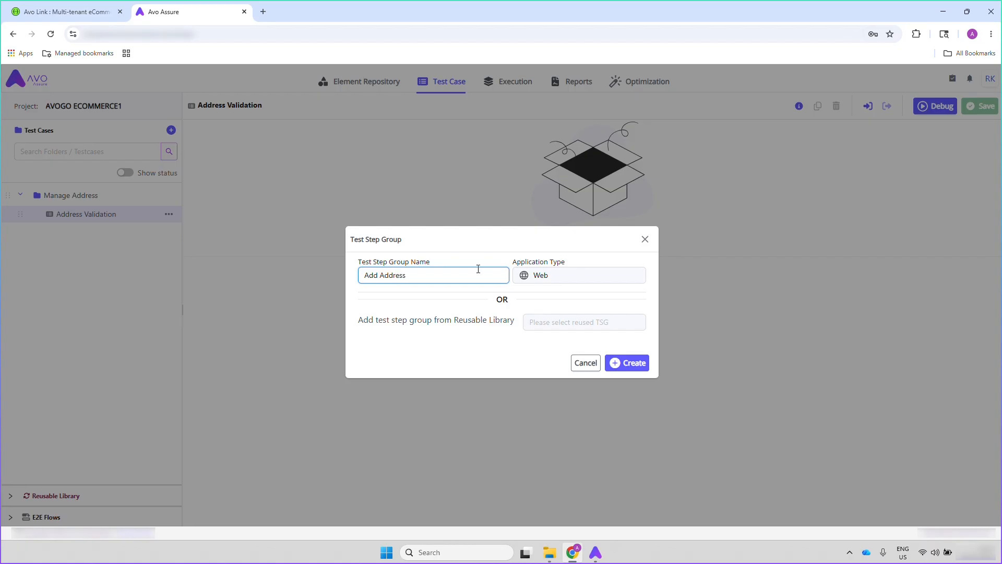
pyautogui.write('ess')
pyautogui.click(537, 277)
pyautogui.click(553, 371)
pyautogui.click(632, 363)
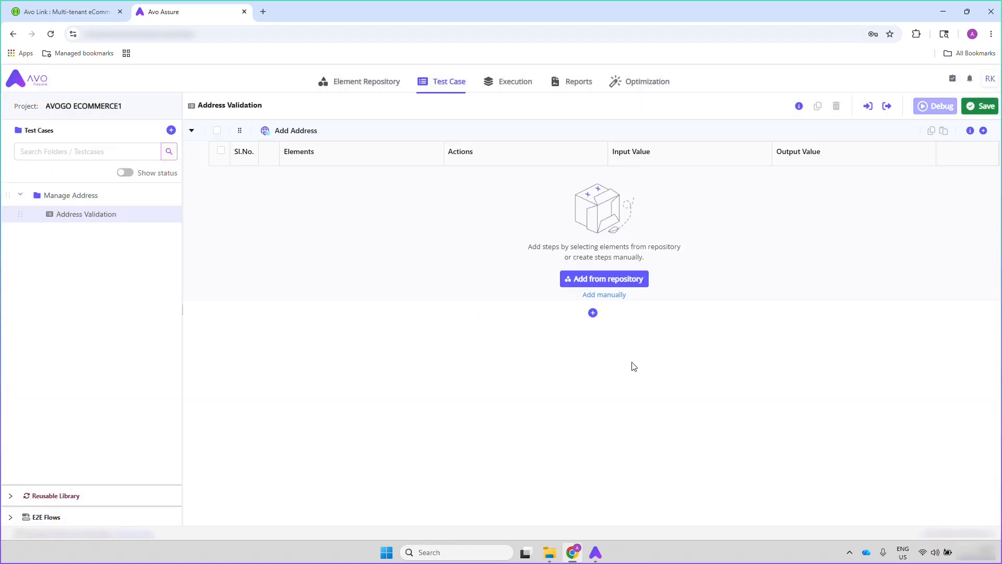
pyautogui.click(608, 281)
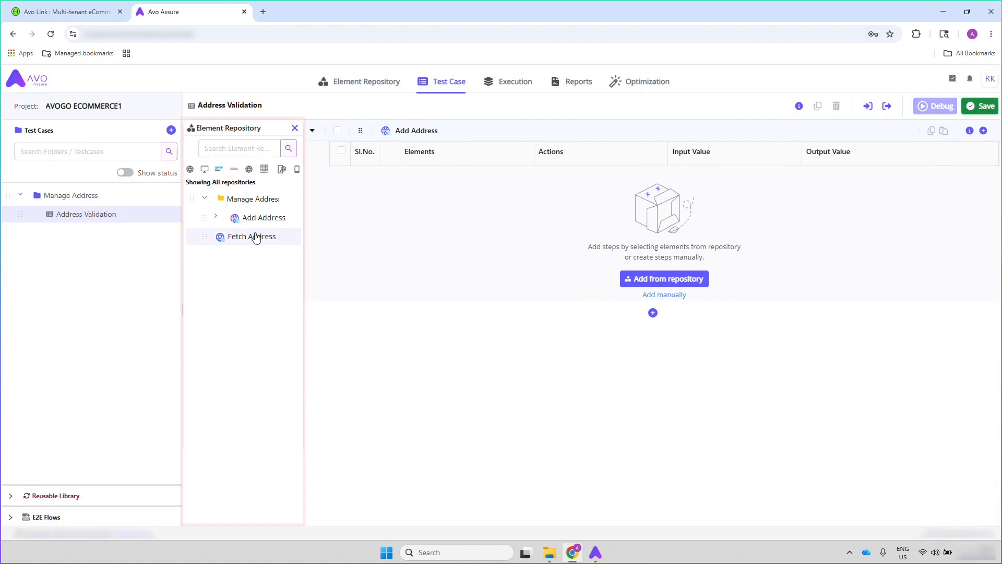
pyautogui.moveTo(250, 219); pyautogui.dragTo(444, 222)
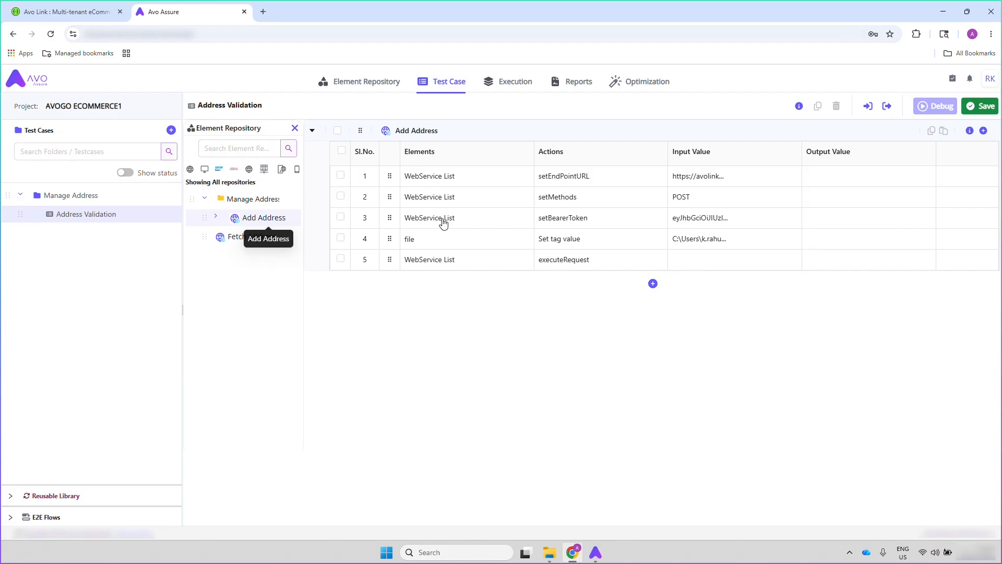
# Step: Create a Webservice test step group named Fetch Address below the Add Address group
pyautogui.click(653, 284)
pyautogui.click(627, 343)
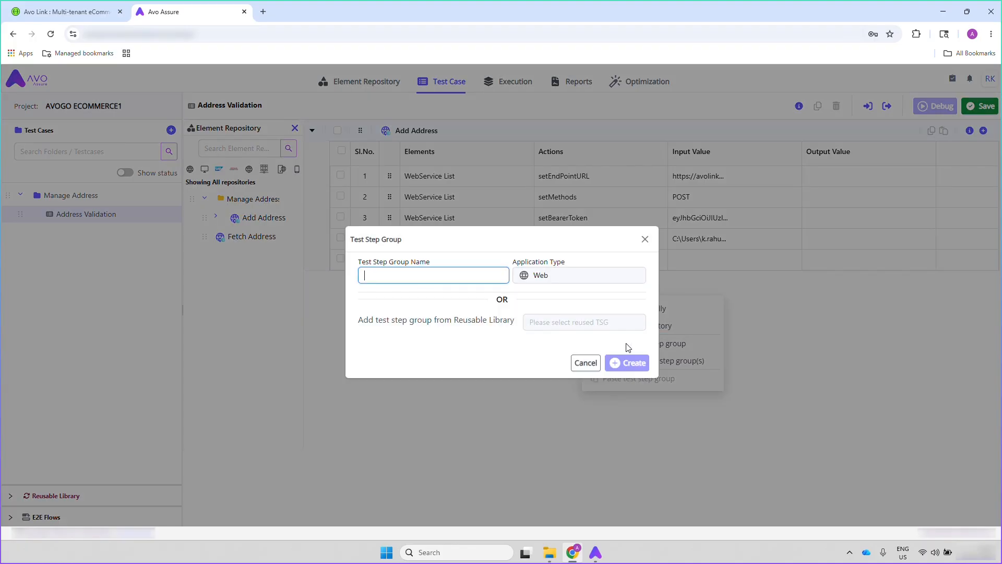
pyautogui.write('Fetch Address')
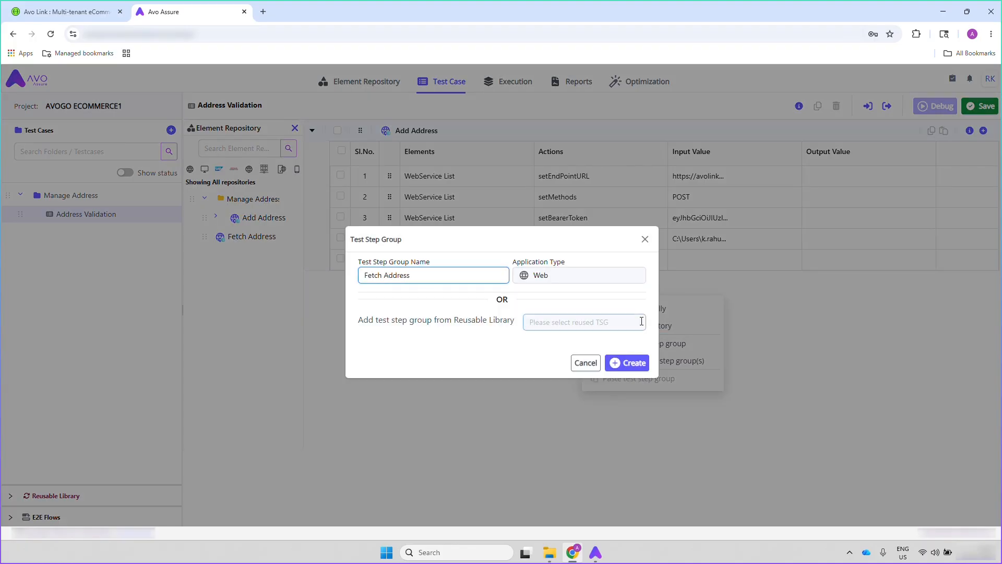
pyautogui.click(618, 282)
pyautogui.click(569, 368)
pyautogui.click(626, 363)
# Step: Add the Fetch Address repository's steps to the Fetch Address group and save the test case
pyautogui.moveTo(233, 240); pyautogui.dragTo(483, 422)
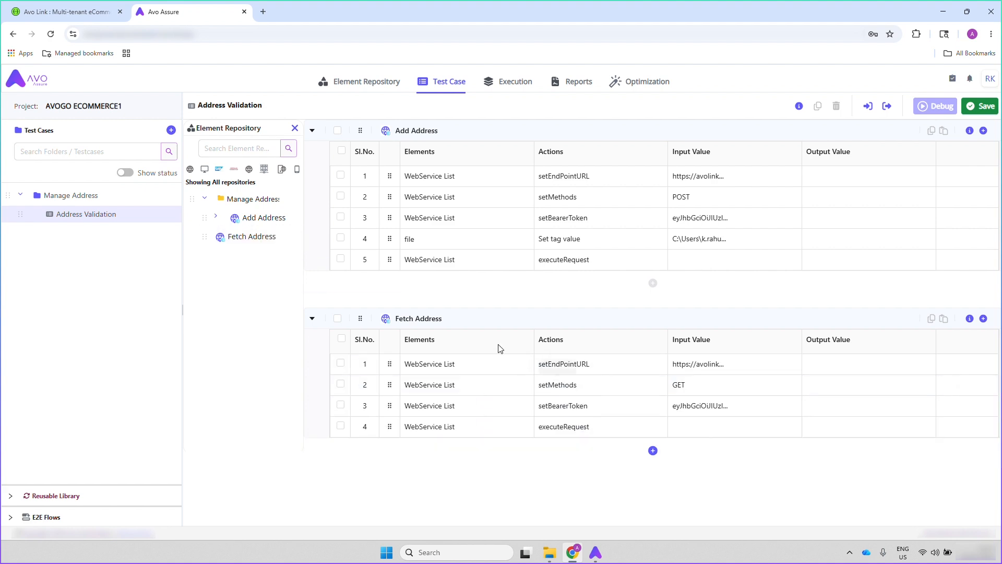
pyautogui.click(295, 129)
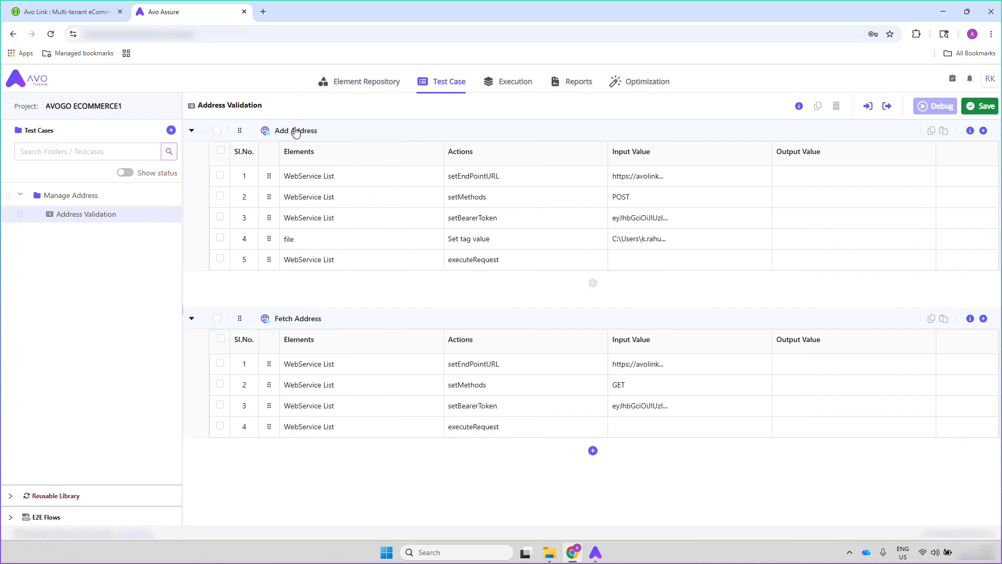
pyautogui.click(981, 106)
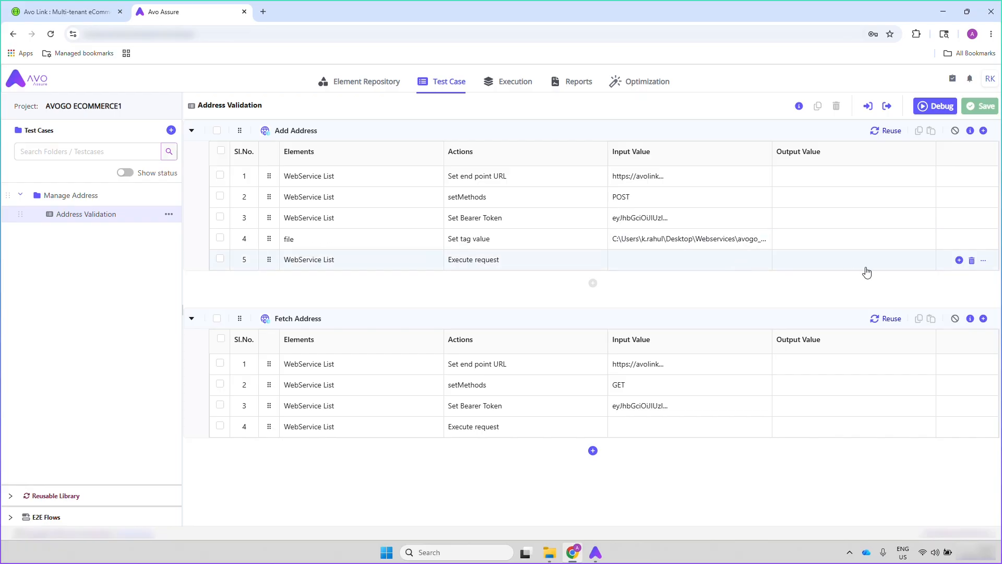
# Step: Manually add a step after Execute request in the Add Address group, using the WebService List element and the Get body action
pyautogui.click(959, 261)
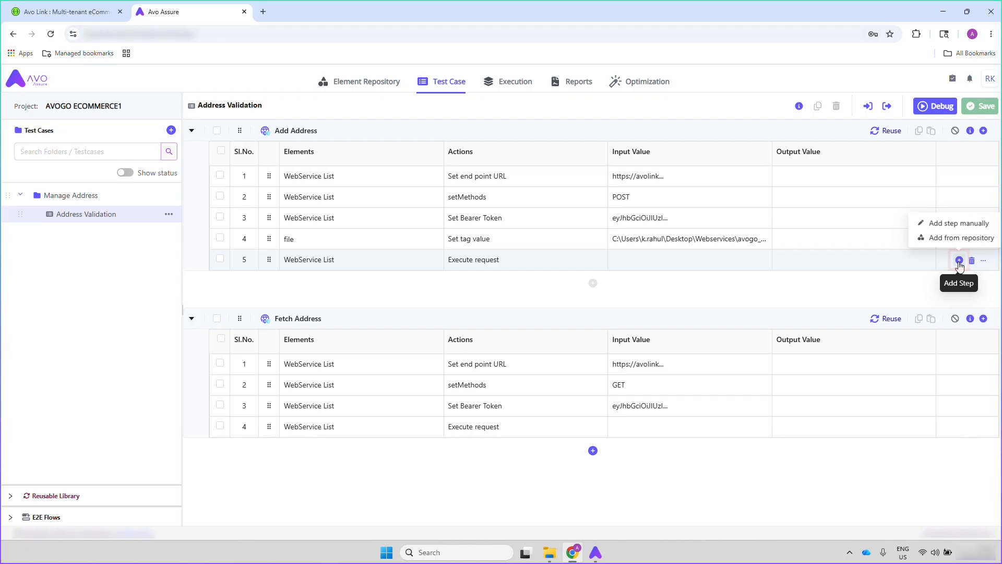
pyautogui.click(944, 223)
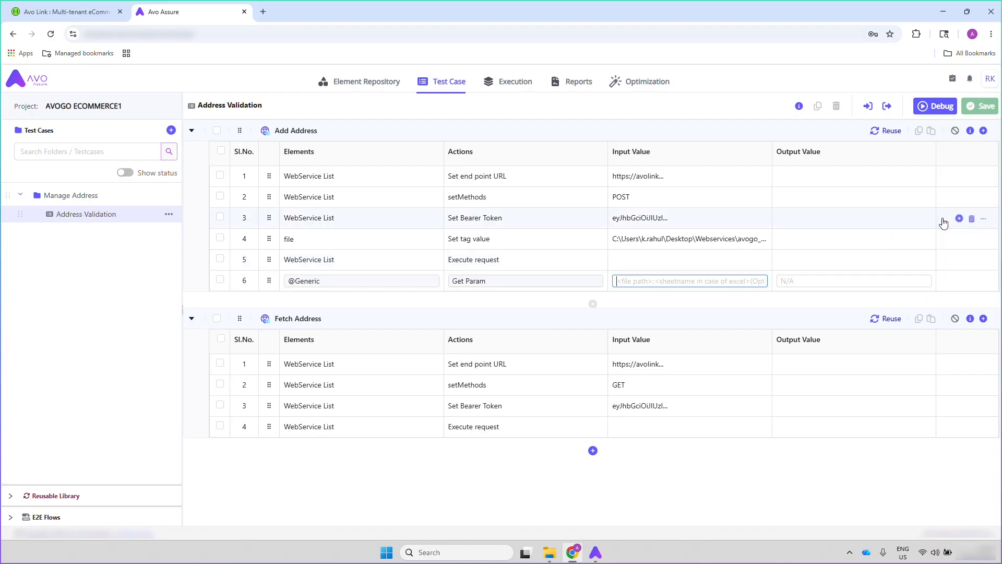
pyautogui.click(408, 281)
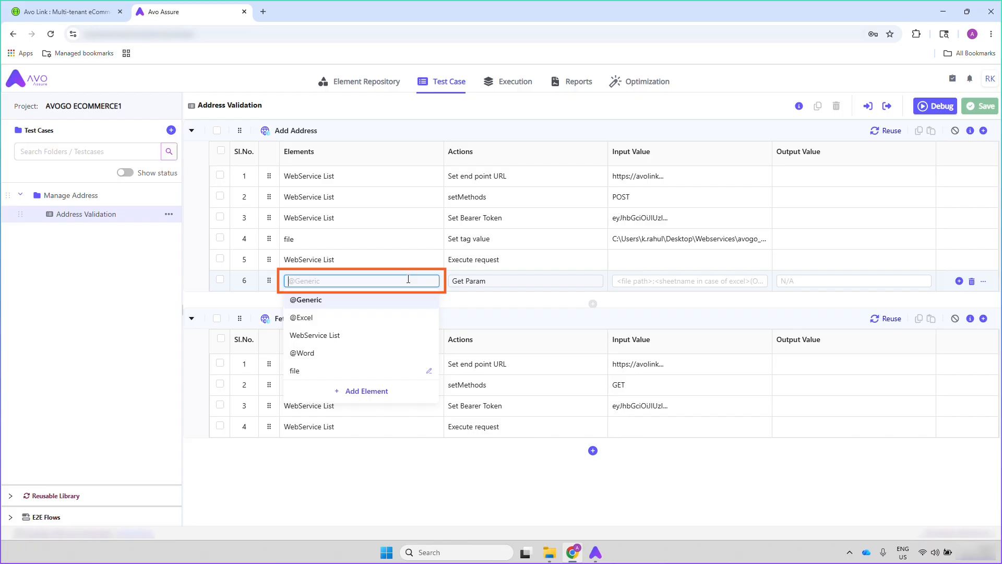
pyautogui.click(344, 337)
pyautogui.click(513, 280)
pyautogui.click(515, 281)
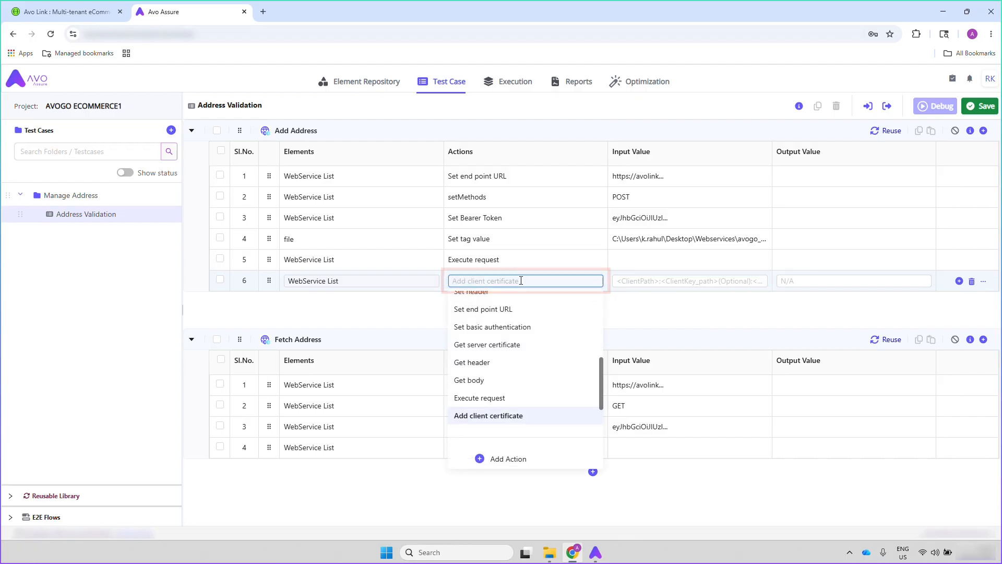
pyautogui.click(477, 380)
# Step: Set the Get body step's output value to {Address Body} and copy that variable
pyautogui.click(795, 282)
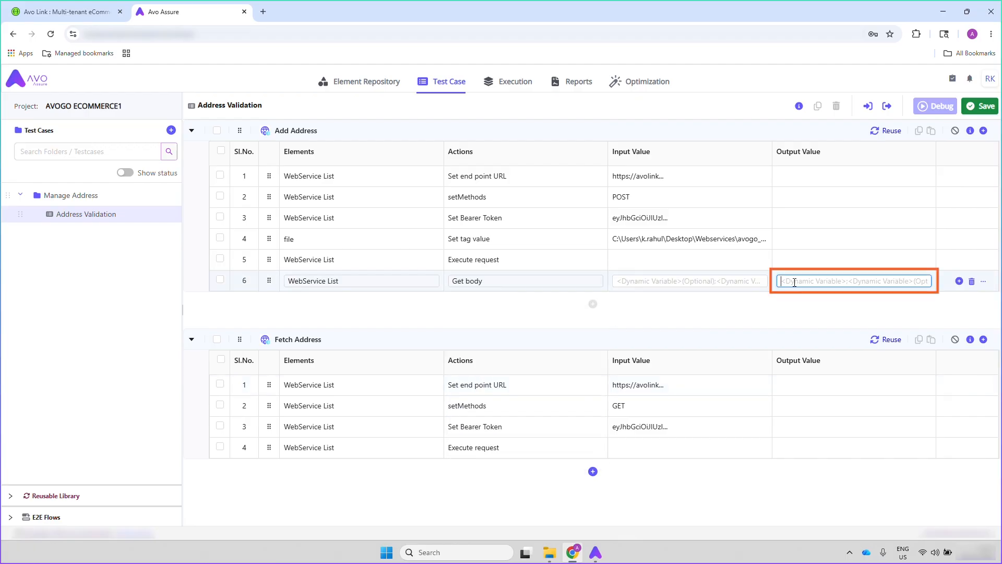
pyautogui.write('{')
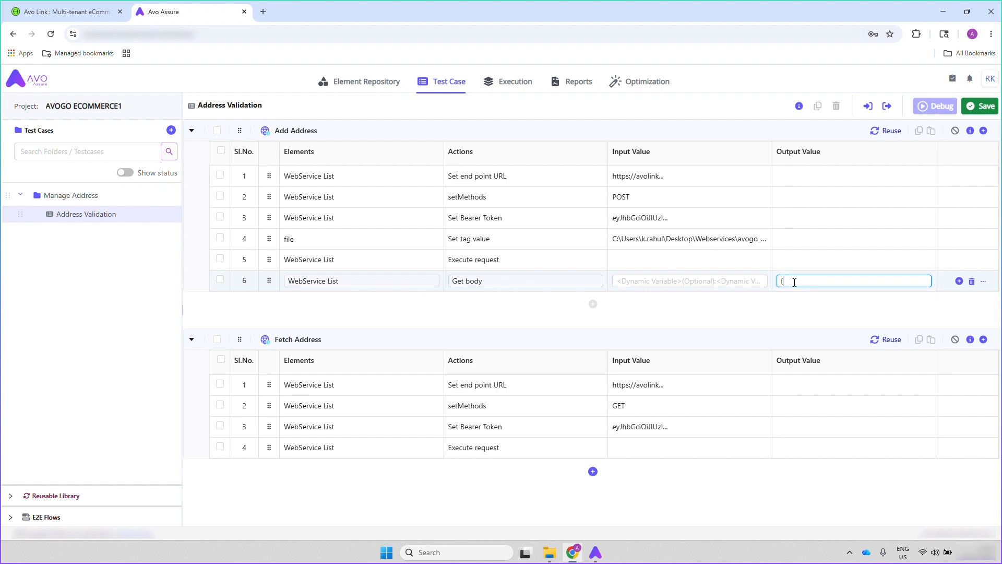
pyautogui.write('Address Body}')
pyautogui.hotkey('ctrl', 'a')
pyautogui.hotkey('ctrl', 'c')
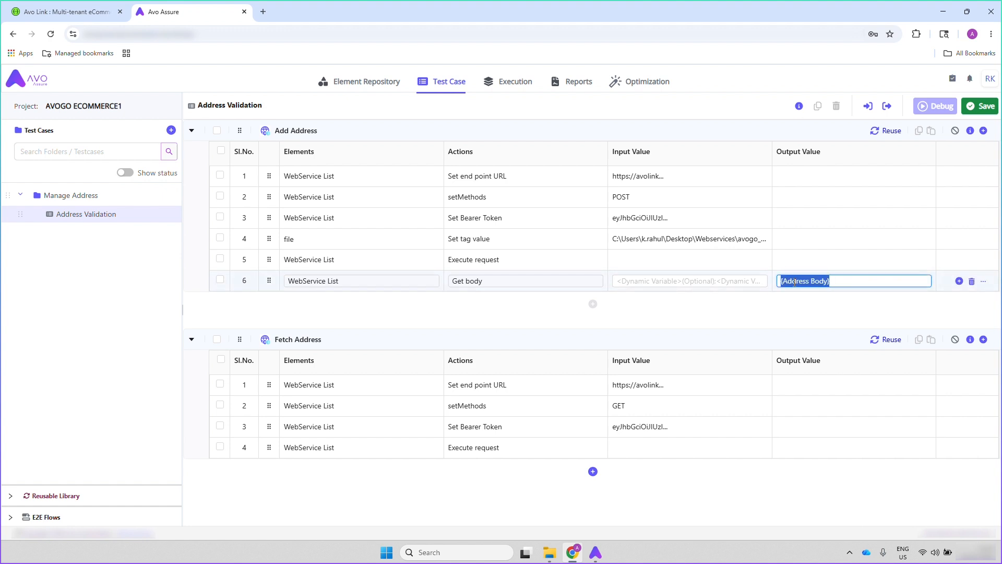
pyautogui.press('Return')
pyautogui.click(960, 278)
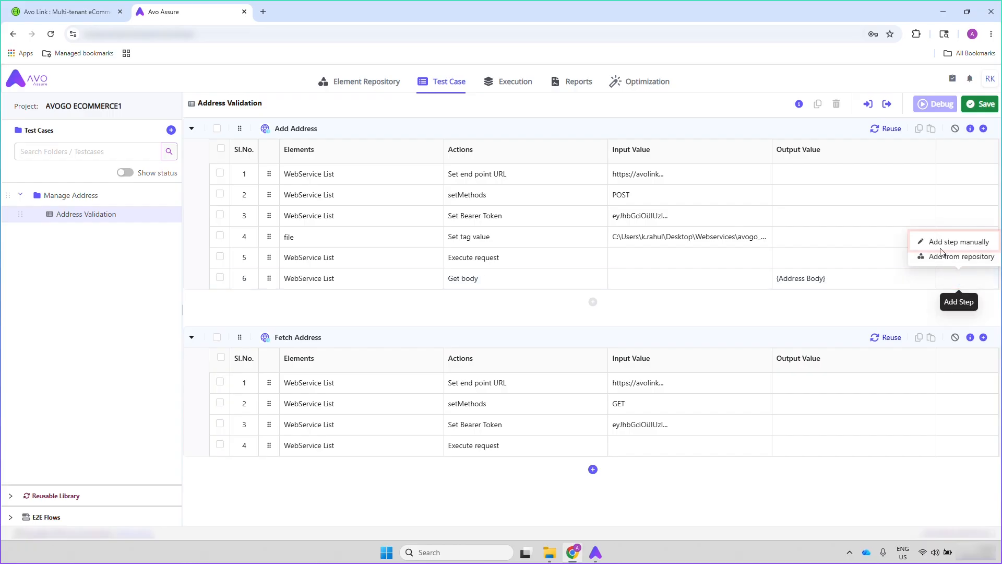
pyautogui.click(937, 248)
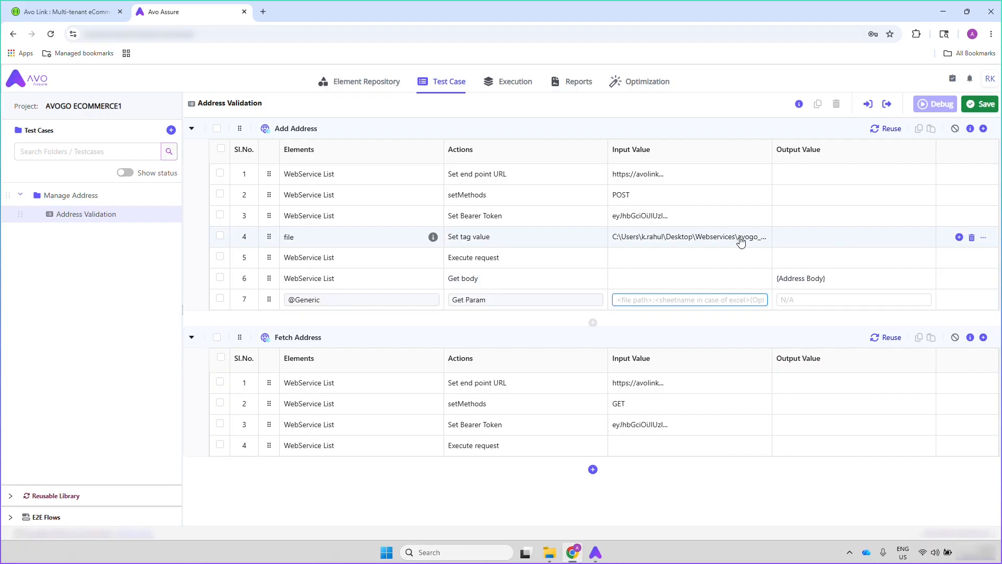
pyautogui.click(485, 299)
pyautogui.write('displ')
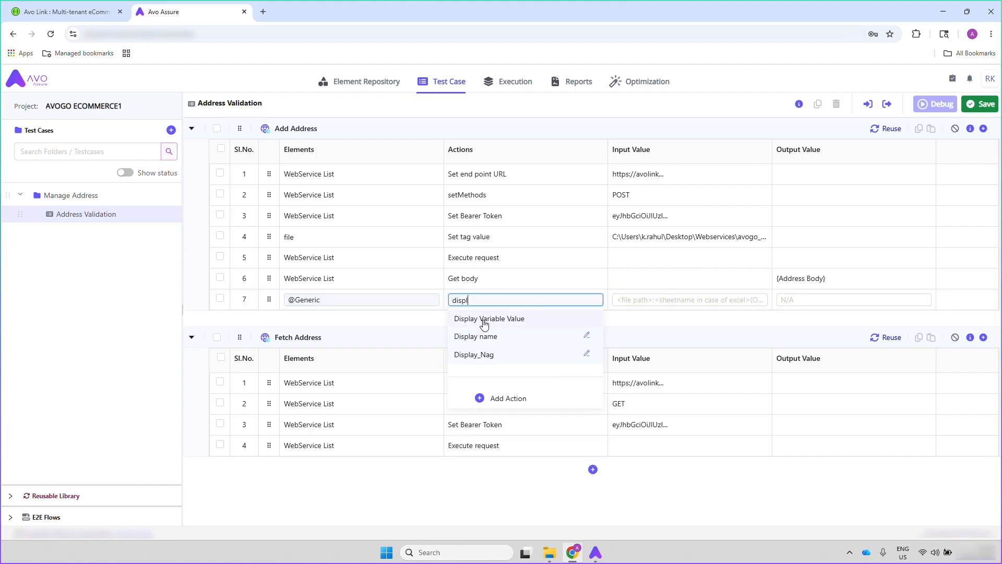
pyautogui.click(485, 318)
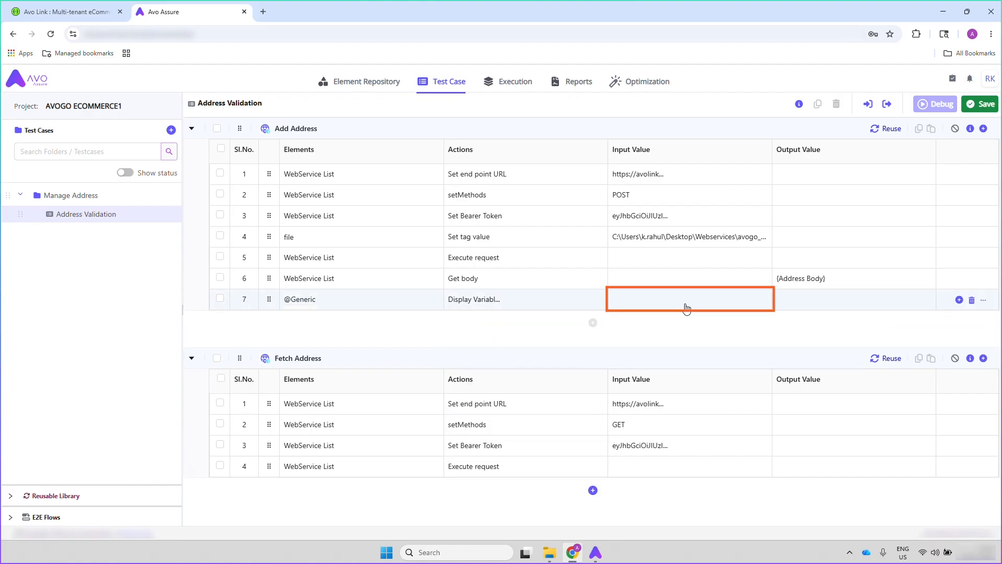
pyautogui.hotkey('ctrl', 'v')
pyautogui.press('Return')
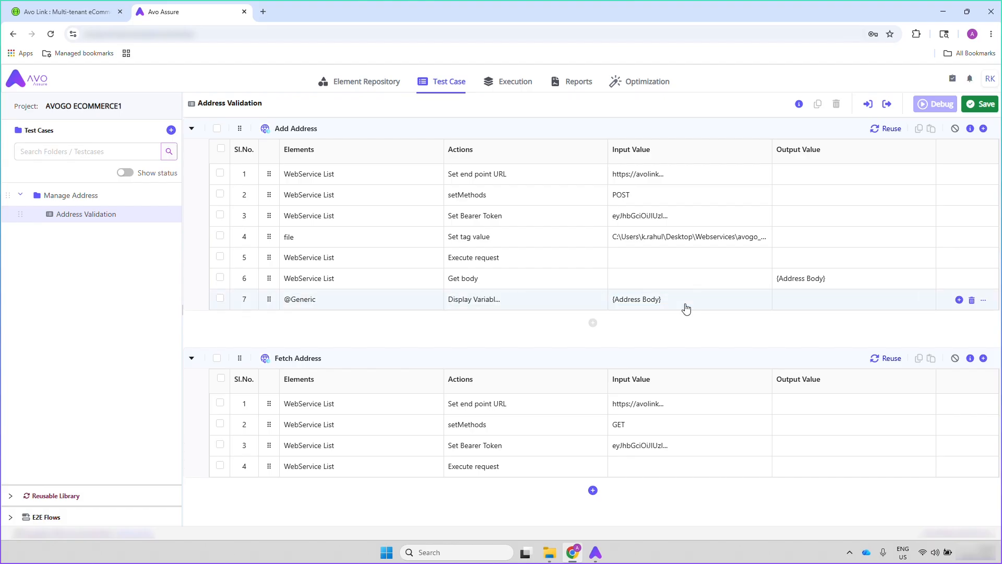
pyautogui.click(980, 104)
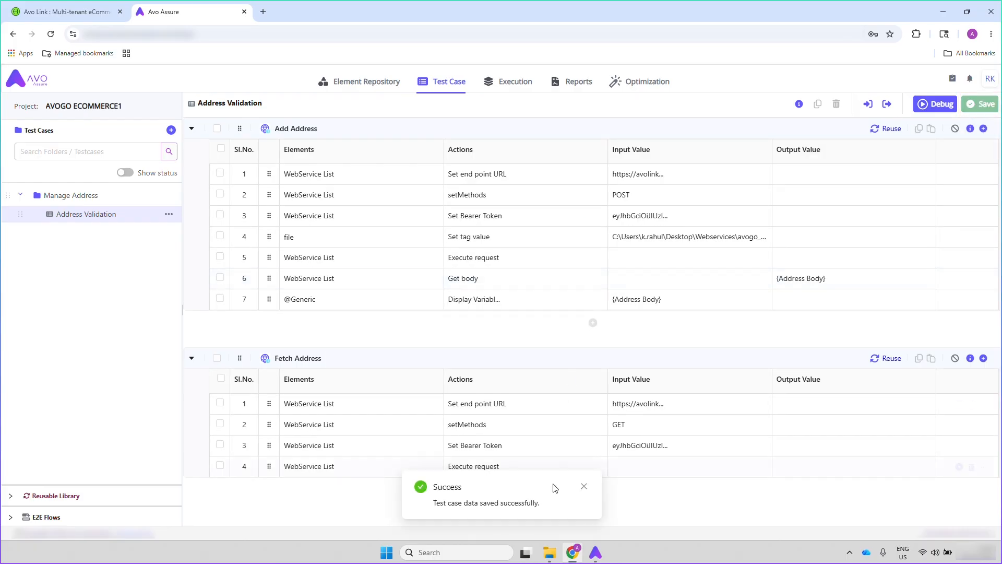
# Step: Open avogo_address.json from File Explorer in Notepad to review the address request data, close it, and return to Avo Assure in Chrome
pyautogui.click(551, 553)
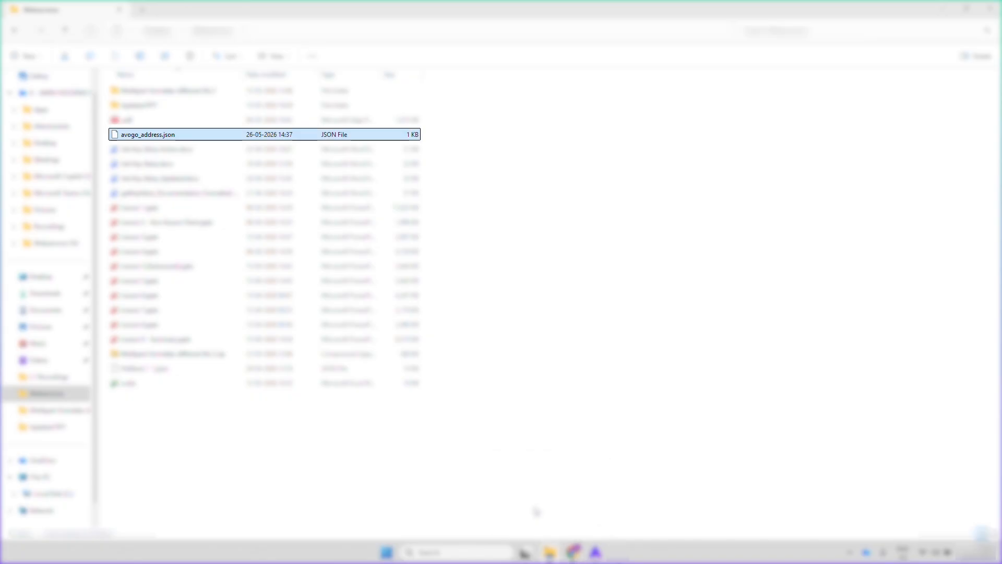
pyautogui.doubleClick(291, 137)
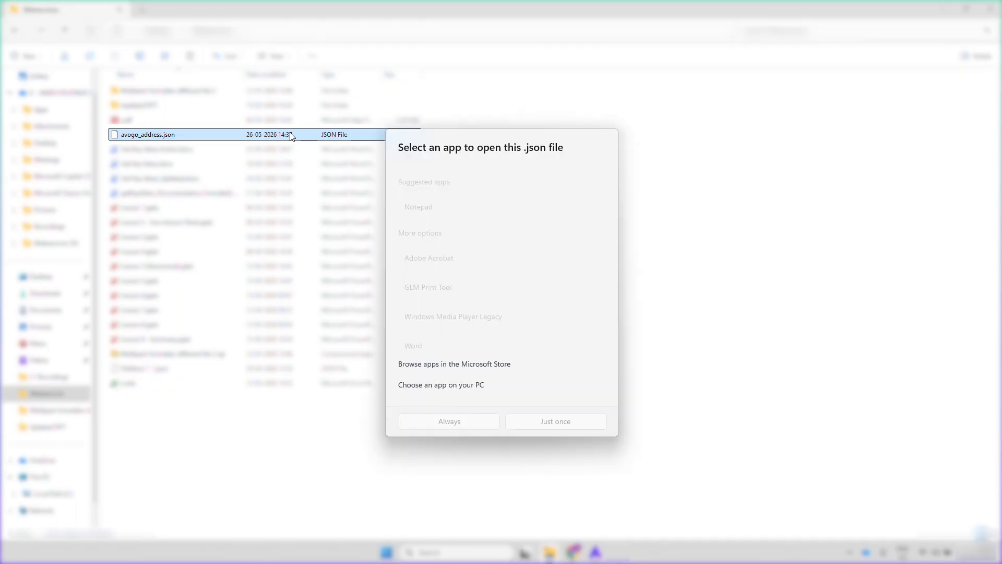
pyautogui.click(438, 194)
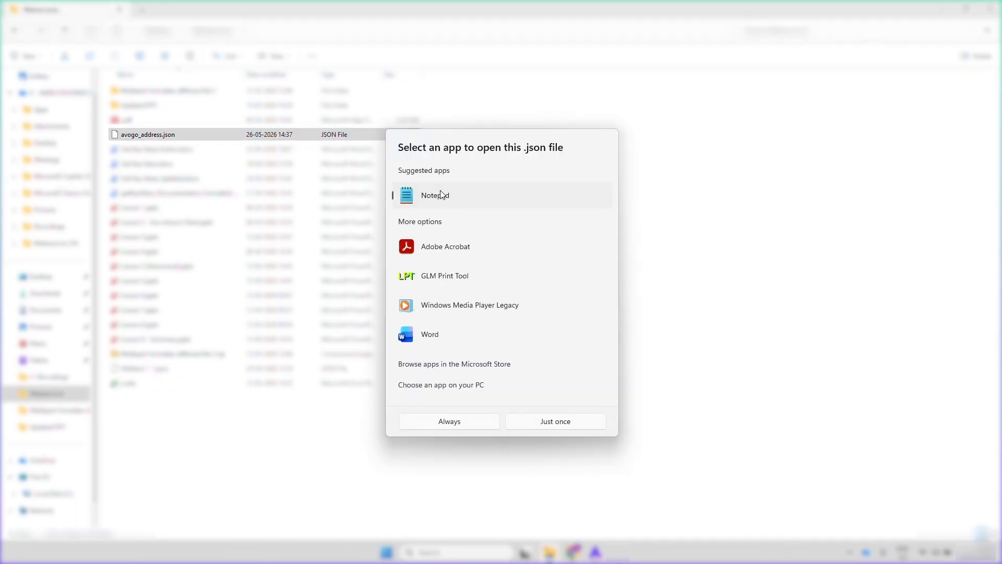
pyautogui.click(551, 424)
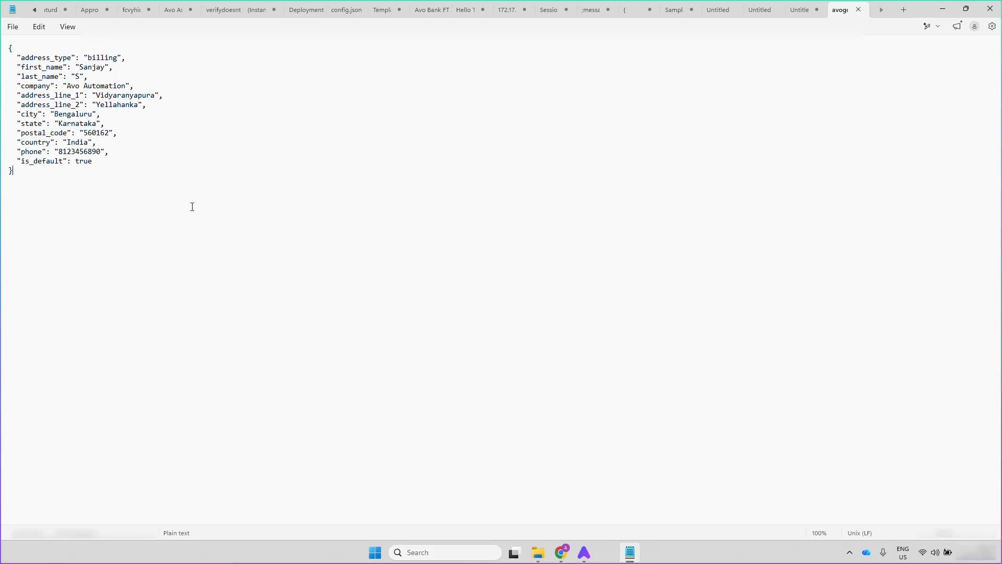
pyautogui.click(988, 16)
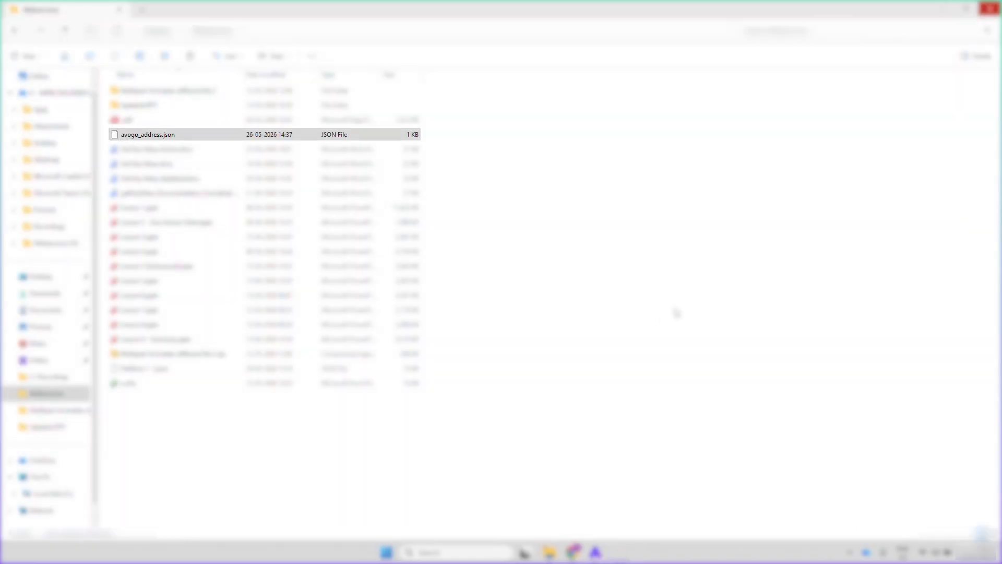
pyautogui.click(573, 553)
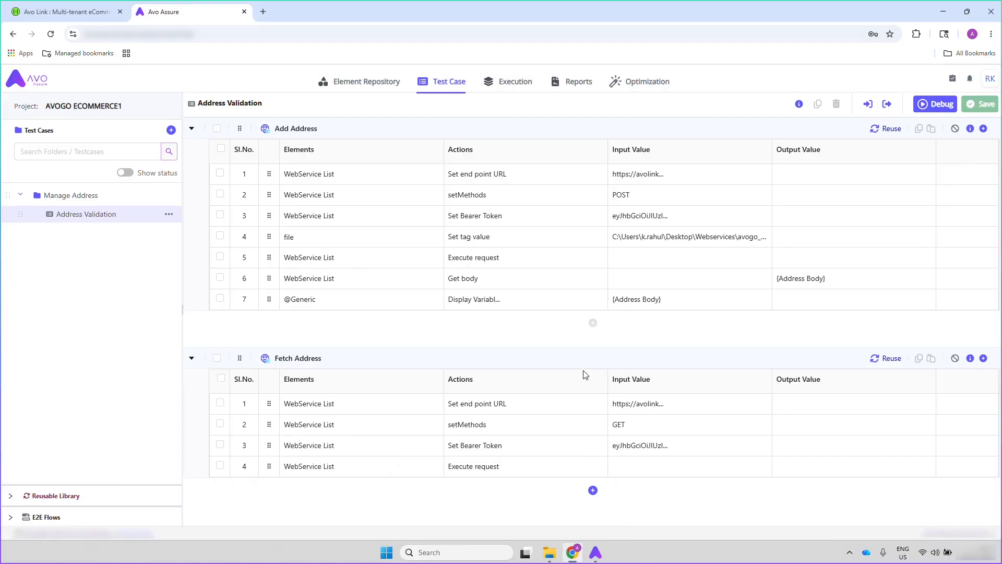
# Step: Debug the test case with all test step groups selected and dismiss the debug status dialog
pyautogui.click(938, 107)
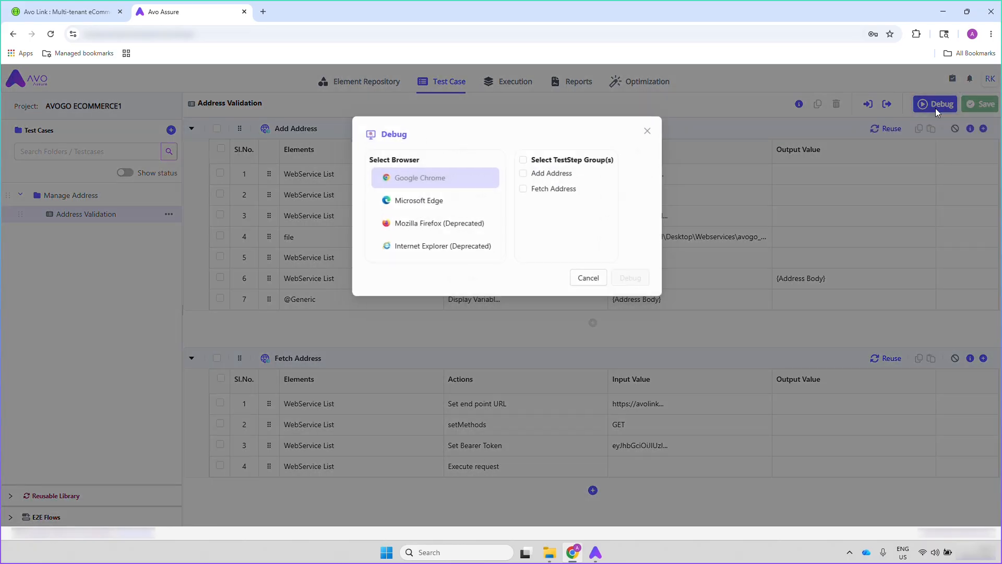
pyautogui.click(519, 161)
pyautogui.click(630, 281)
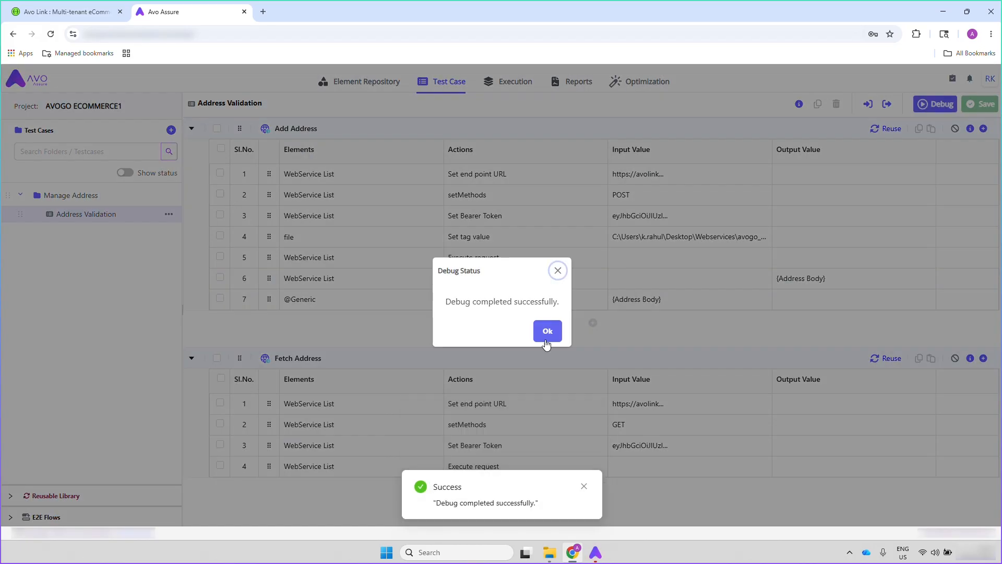
pyautogui.click(546, 342)
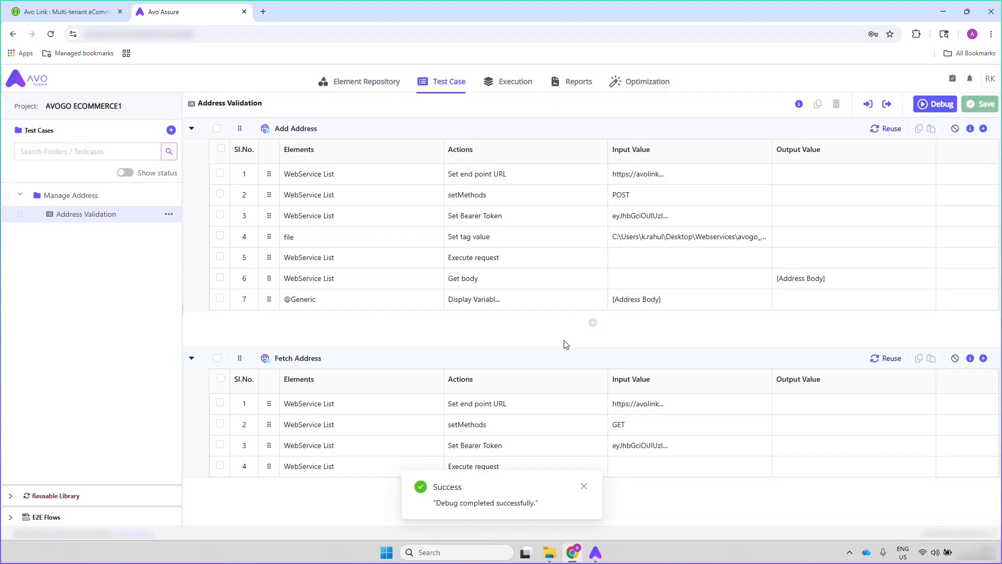
# Step: Switch to the Avo Assure Client and examine the console logs, highlighting the newly added address in the Fetch Address response body
pyautogui.click(600, 558)
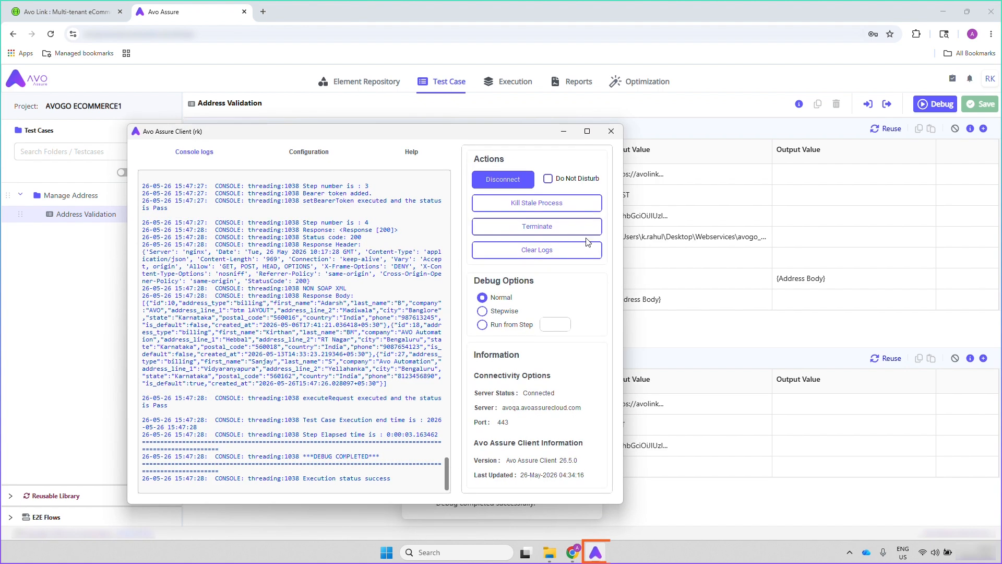
pyautogui.click(589, 132)
pyautogui.scroll(2, 351, 195)
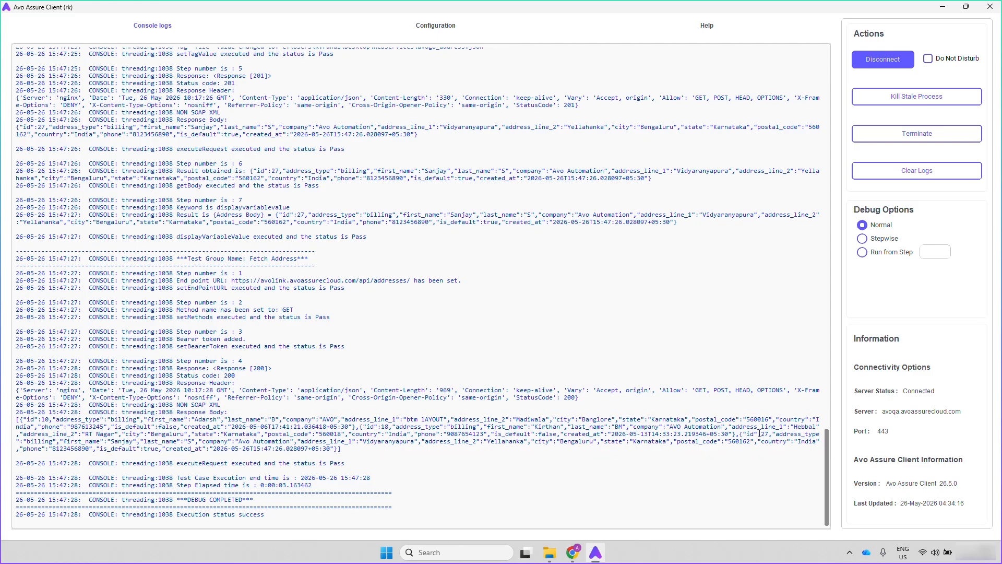
pyautogui.moveTo(760, 434); pyautogui.dragTo(373, 456)
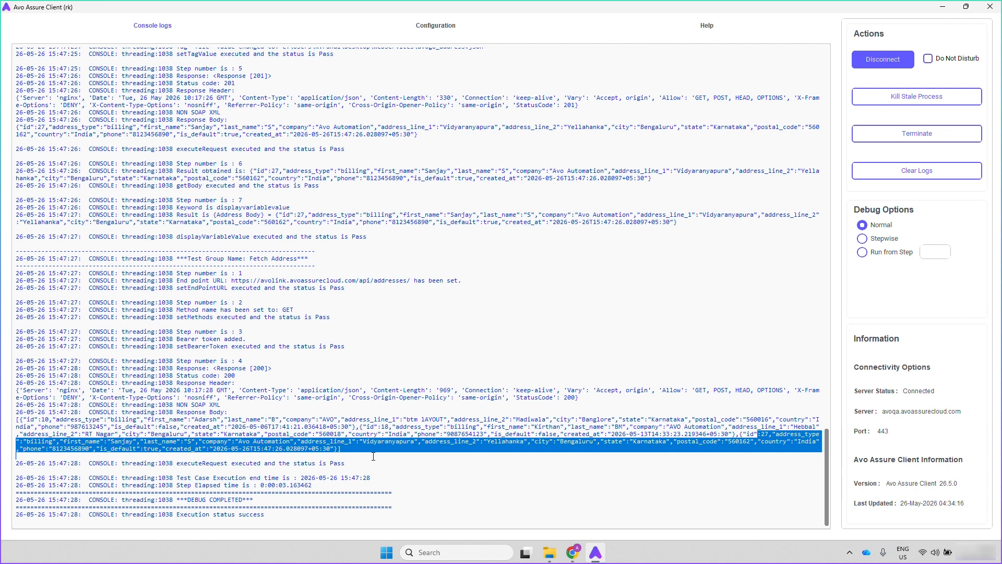
pyautogui.moveTo(374, 456); pyautogui.dragTo(377, 456)
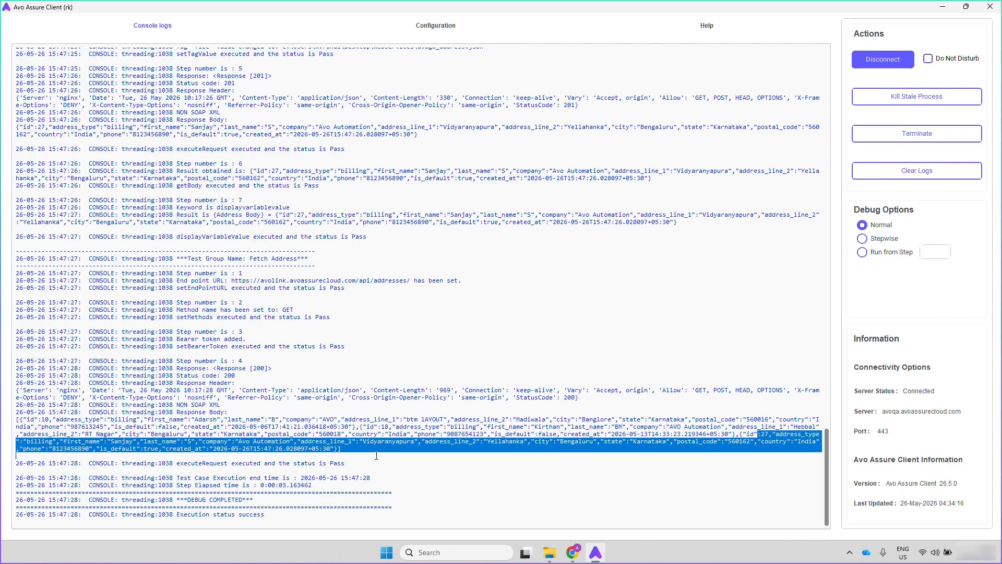